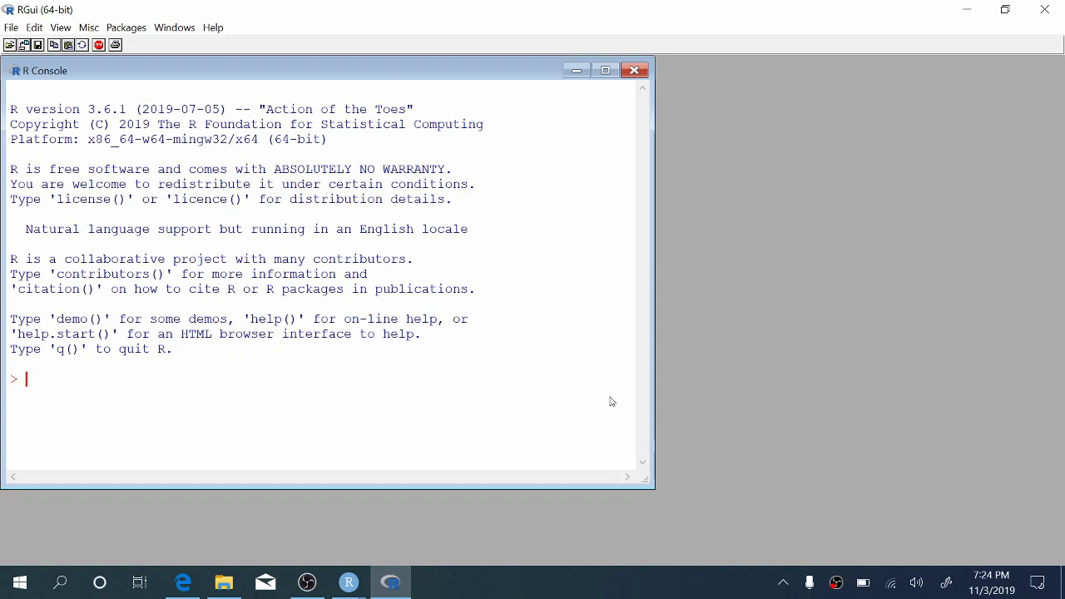
Step: Run library(Rcmdr) in the R Console to launch R Commander
text(library()
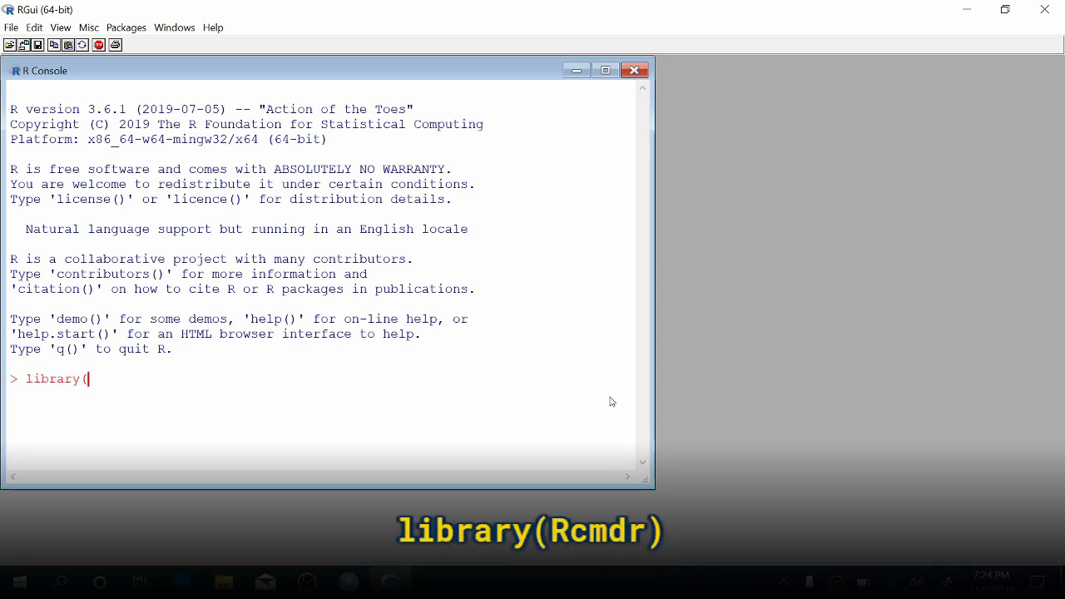
text(Rcmdr))
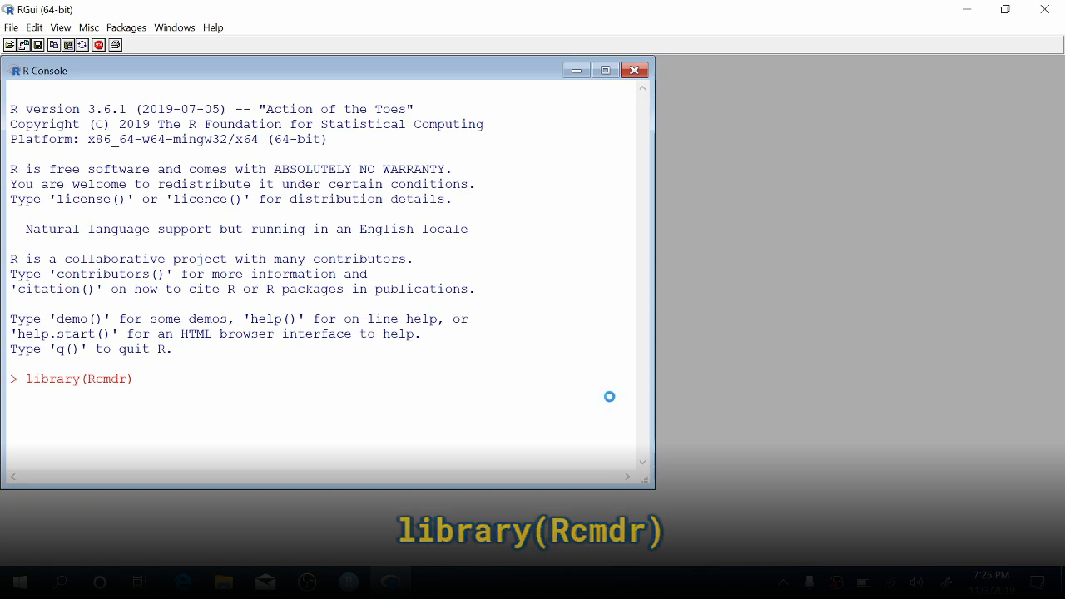
key(Return)
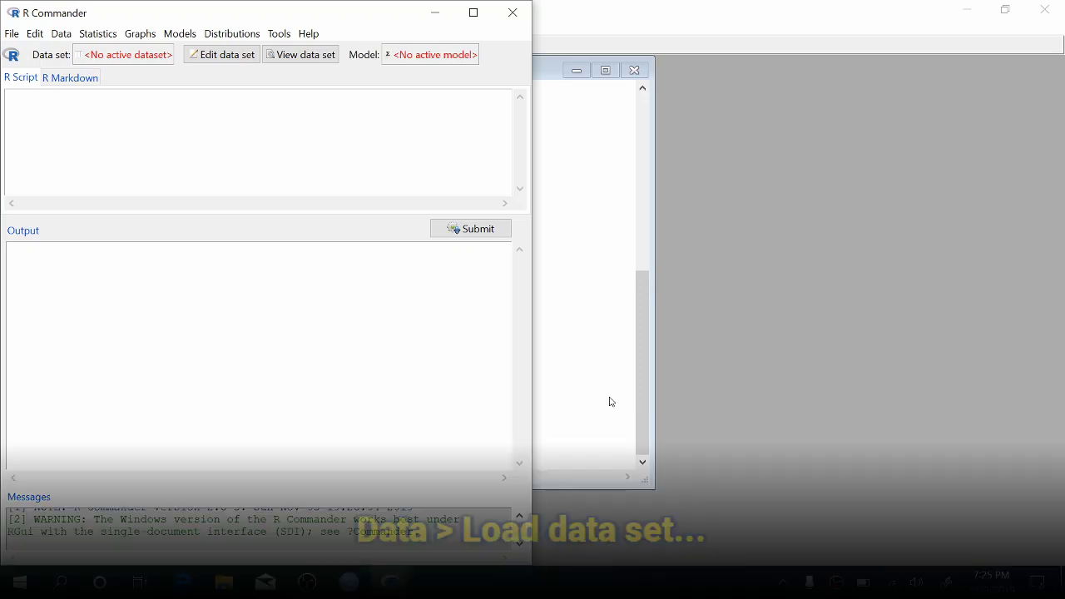
Step: Load the pima file from Prelab 9 as the active dataset (332 rows, 8 columns)
click(61, 33)
click(70, 67)
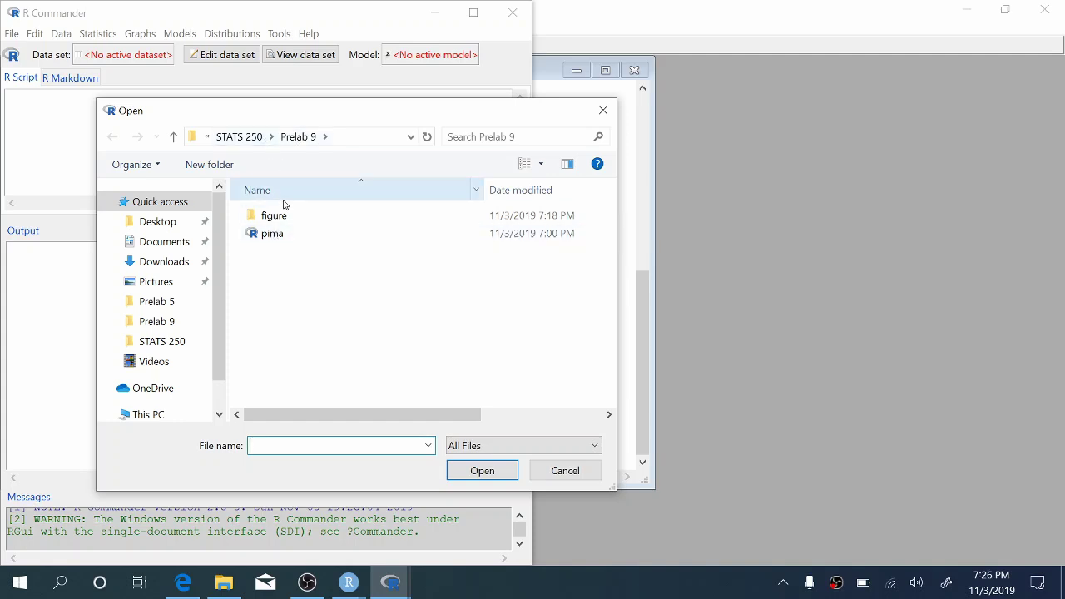
click(278, 235)
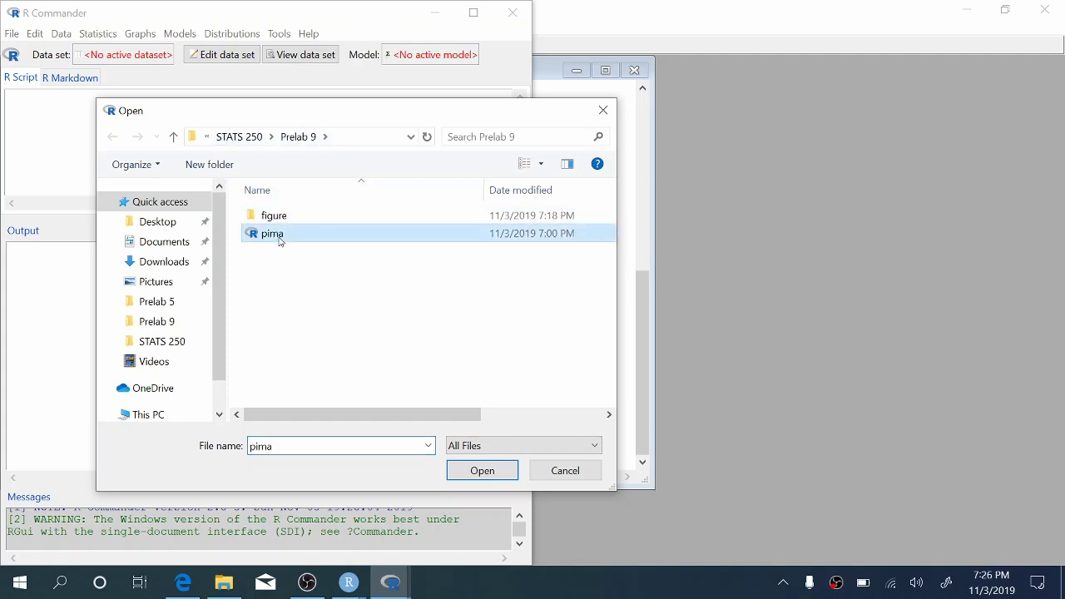
click(481, 473)
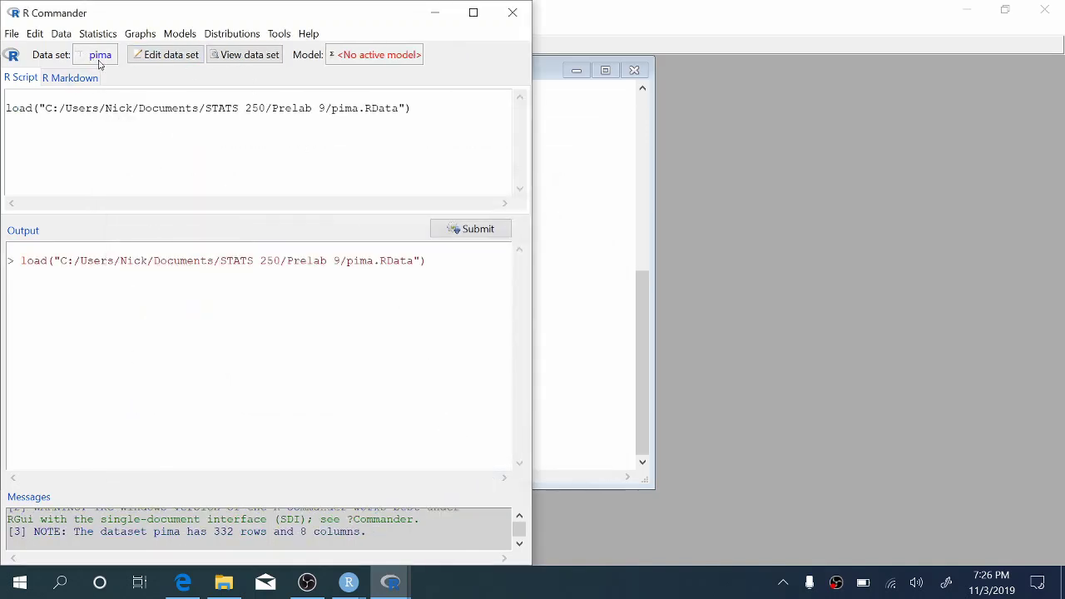
click(262, 57)
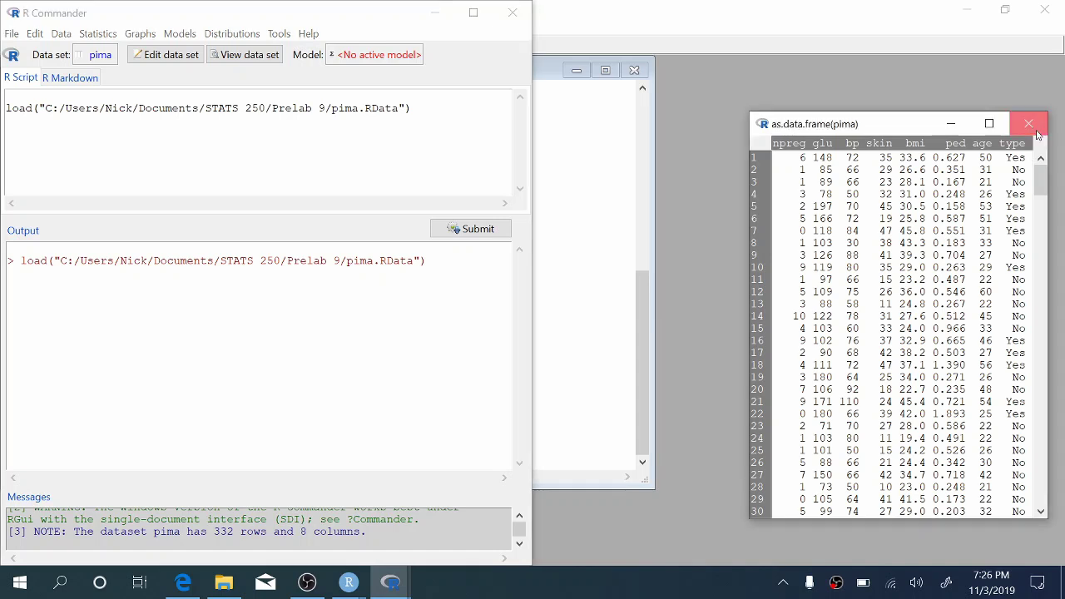
click(1029, 124)
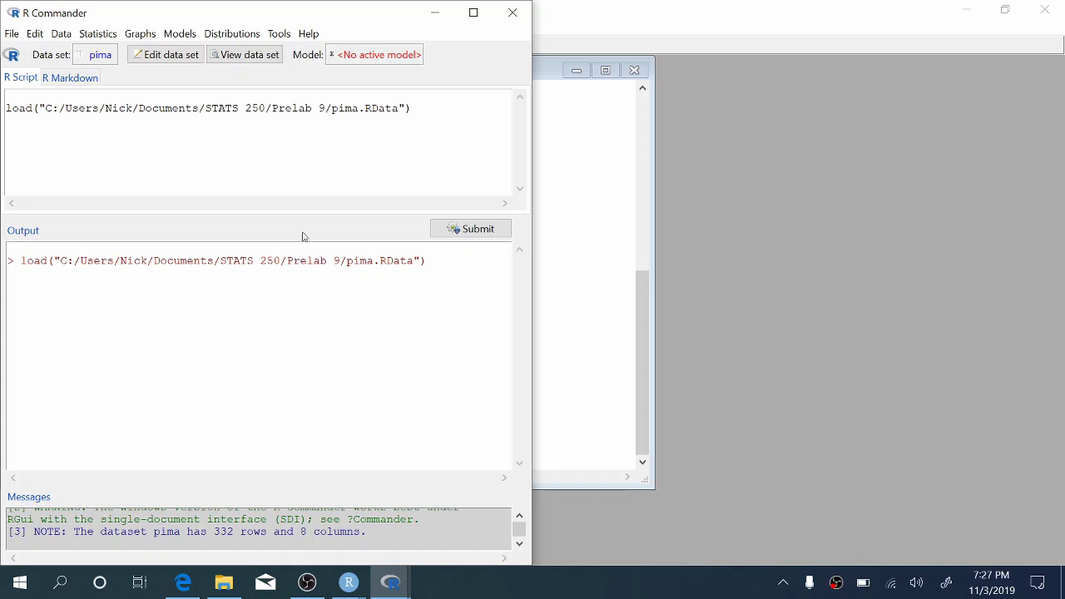
Step: Plot bmi boxplots grouped by type, outliers unidentified, titled 'Side-by-side boxplots of BMI by diabetes status by 250 Instructional Team'
click(154, 35)
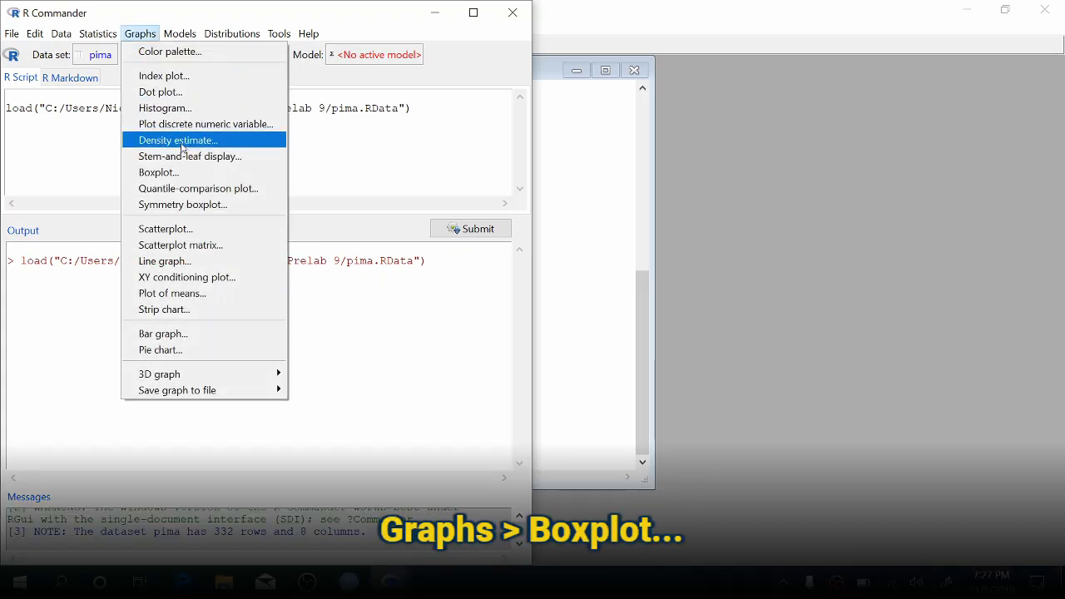
click(185, 174)
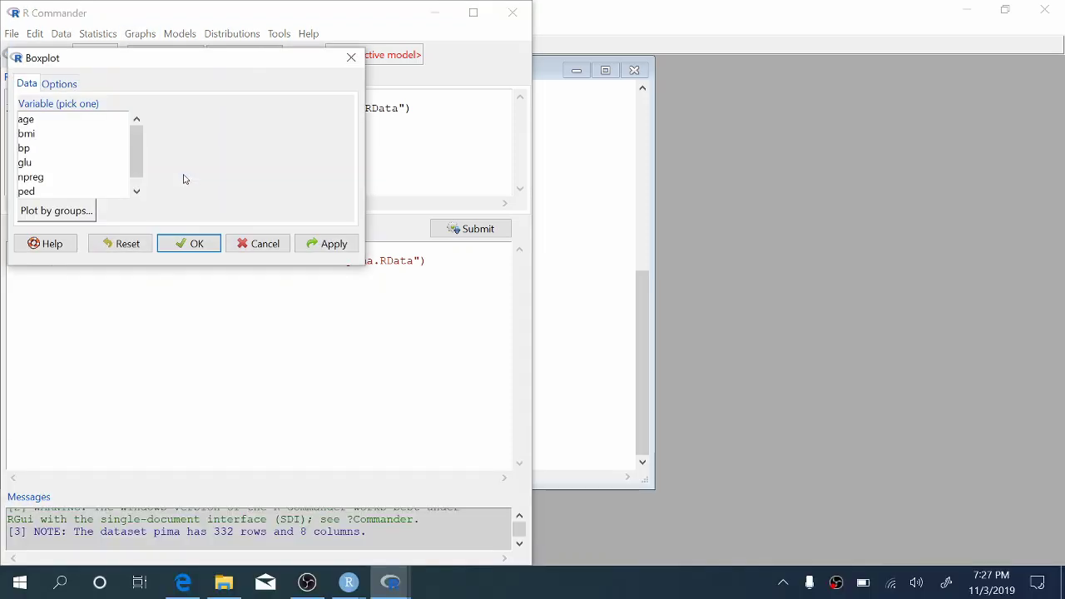
click(35, 140)
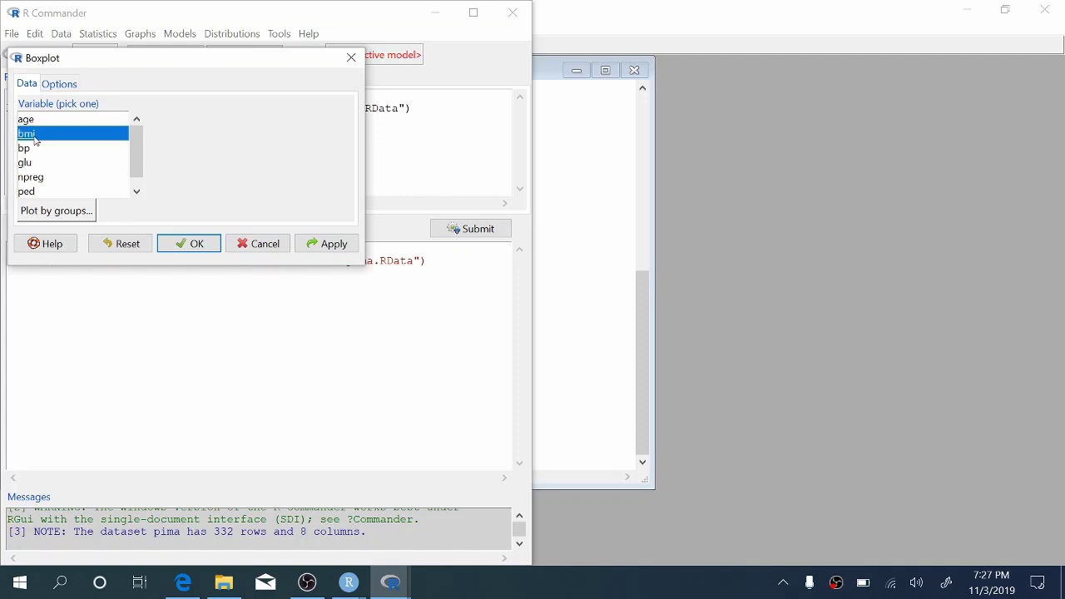
click(50, 219)
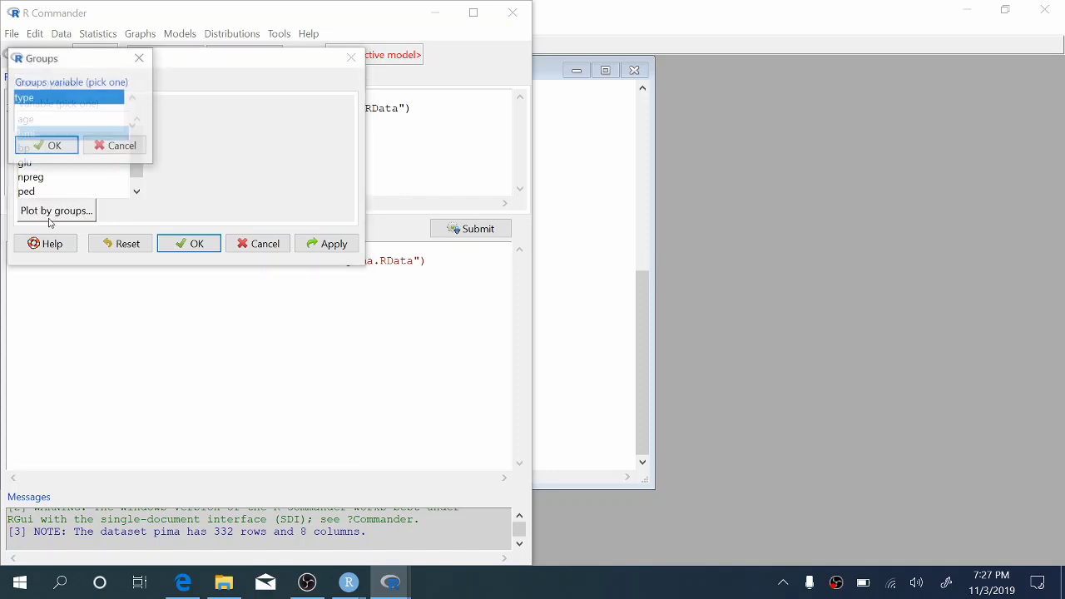
click(46, 146)
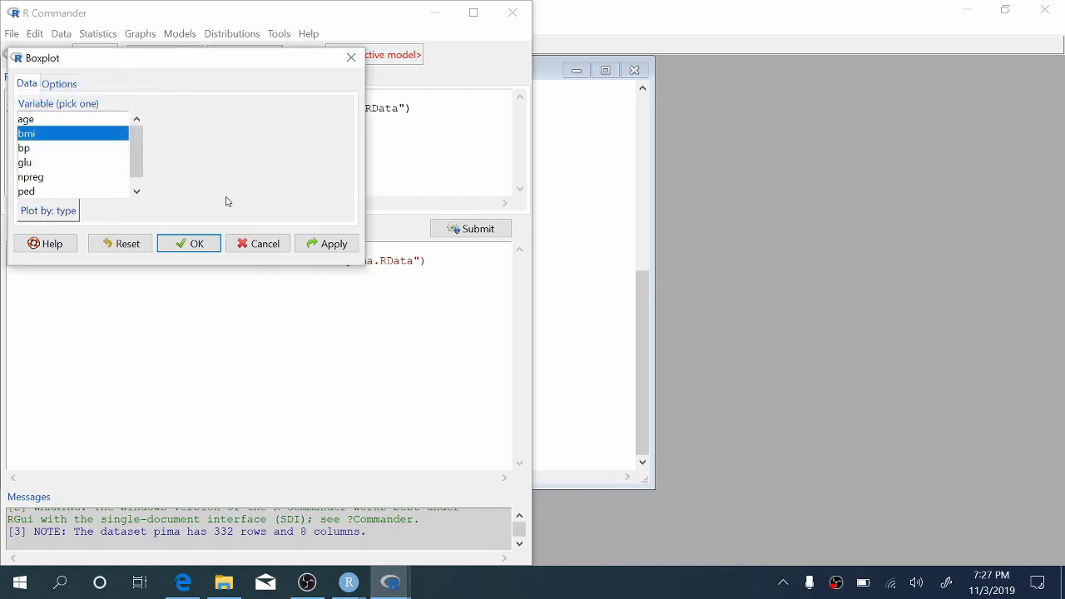
click(61, 84)
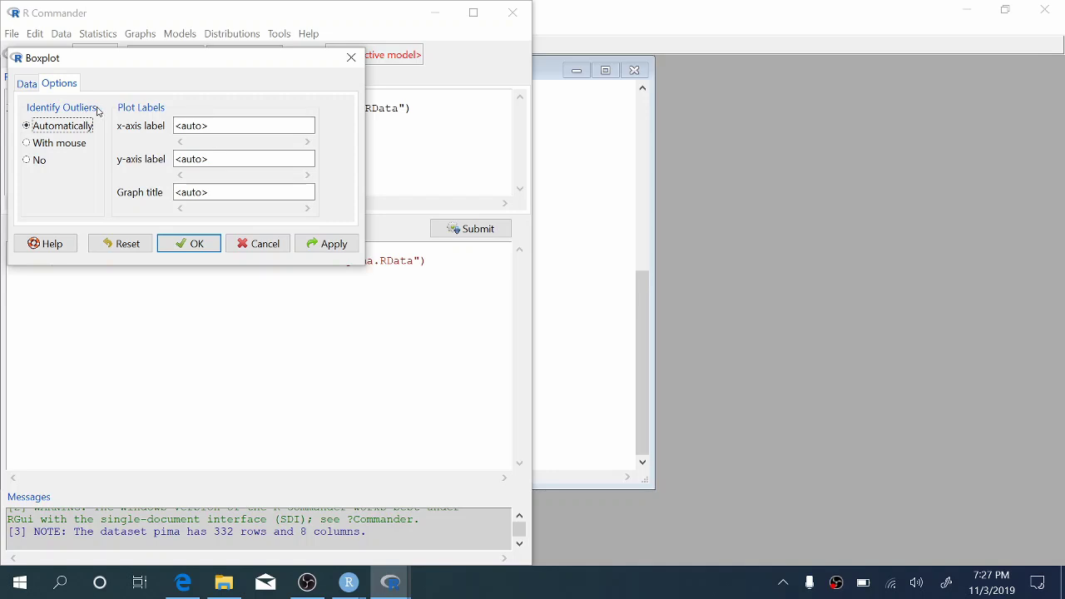
click(47, 163)
double_click(212, 191)
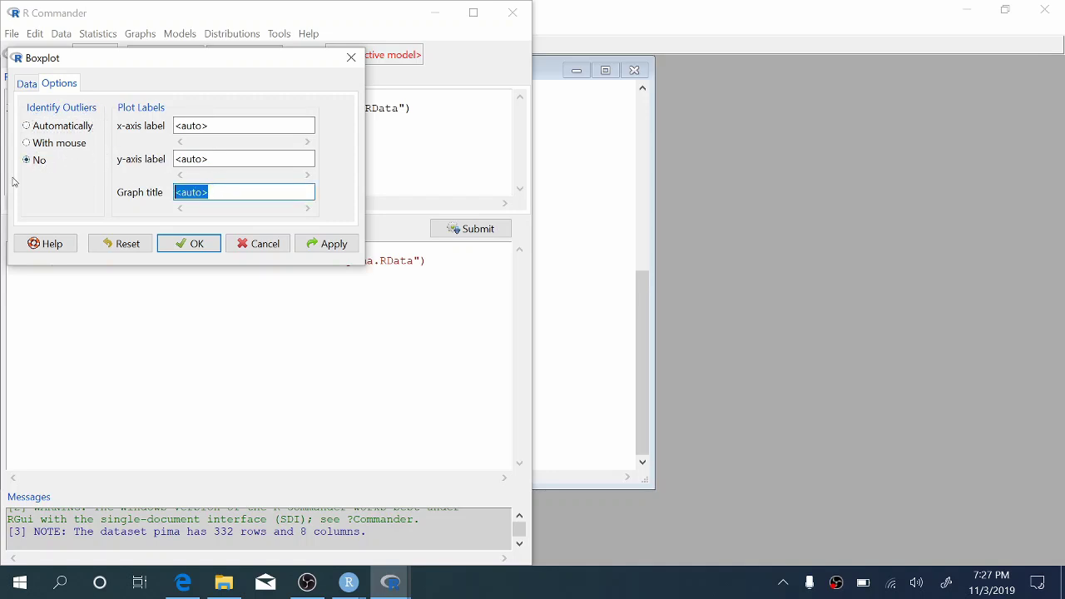
text(Side-by-side boxplots of)
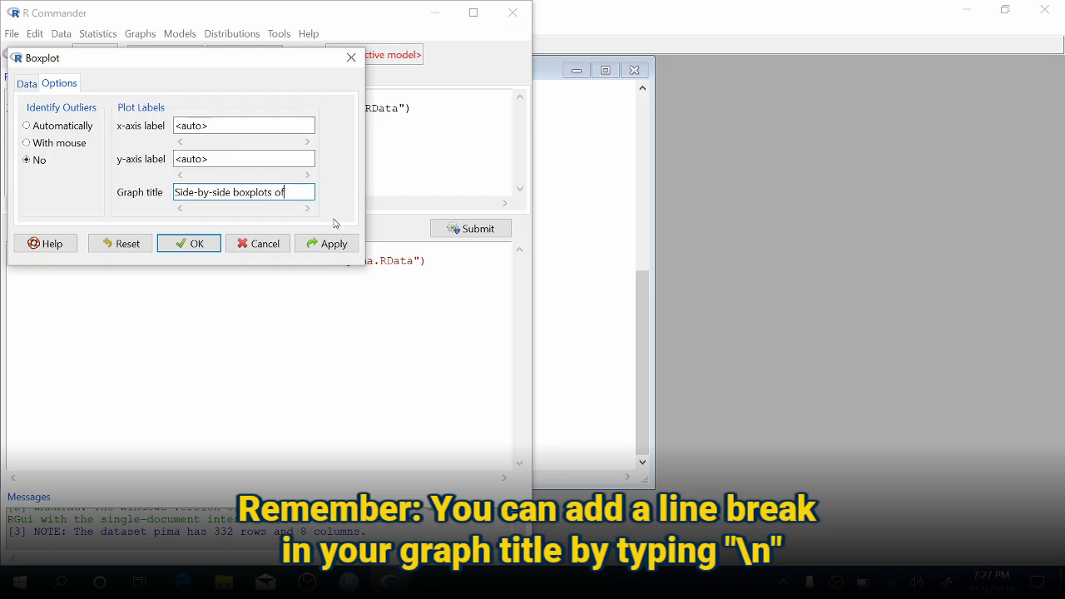
text( BMI by d)
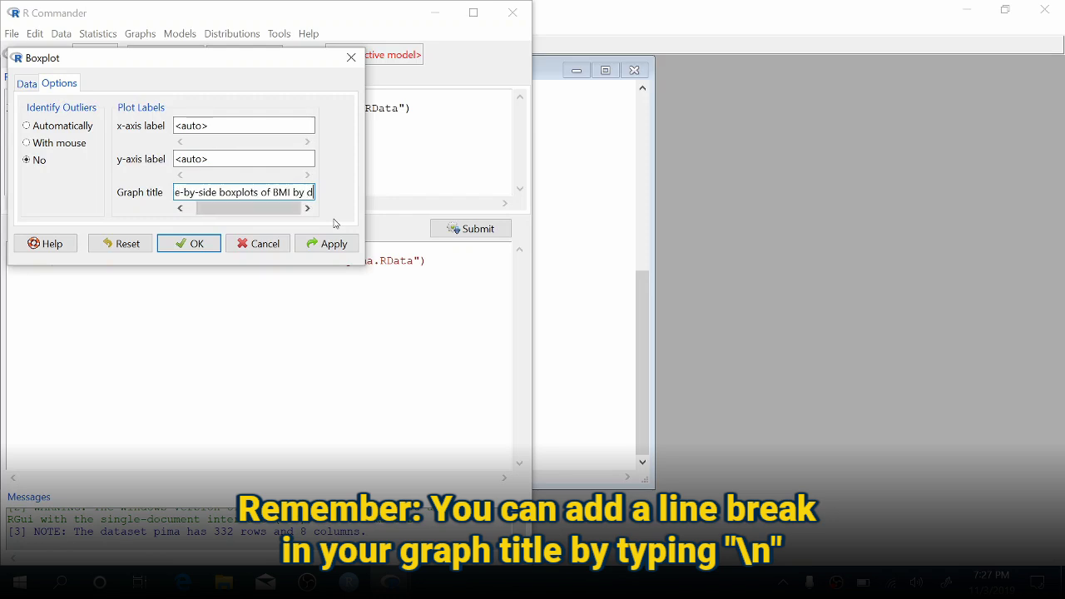
text(iabetes status)
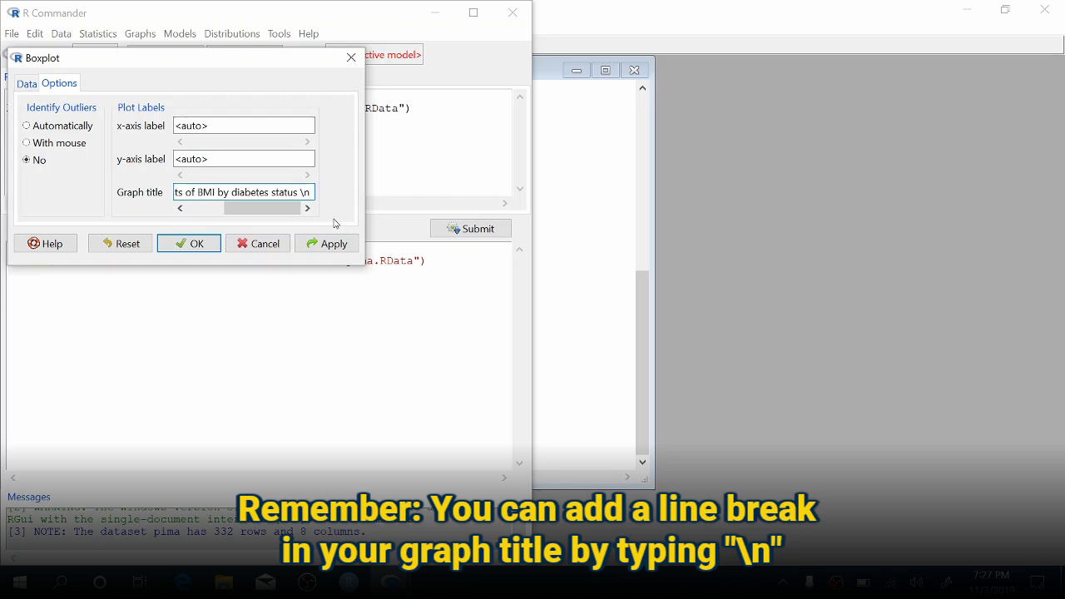
text(   by 250 In)
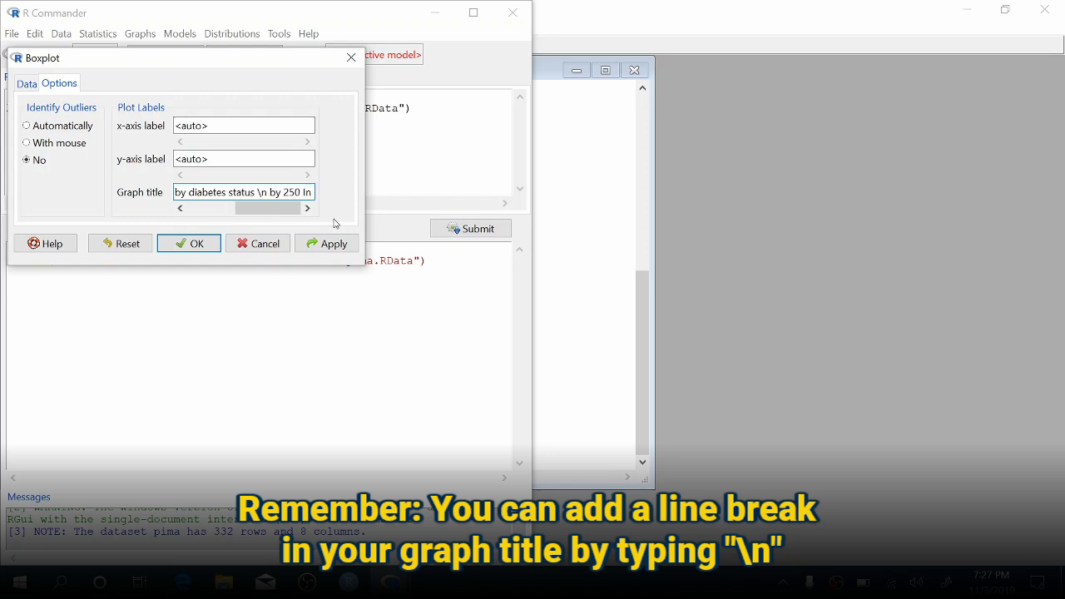
text(structional Team)
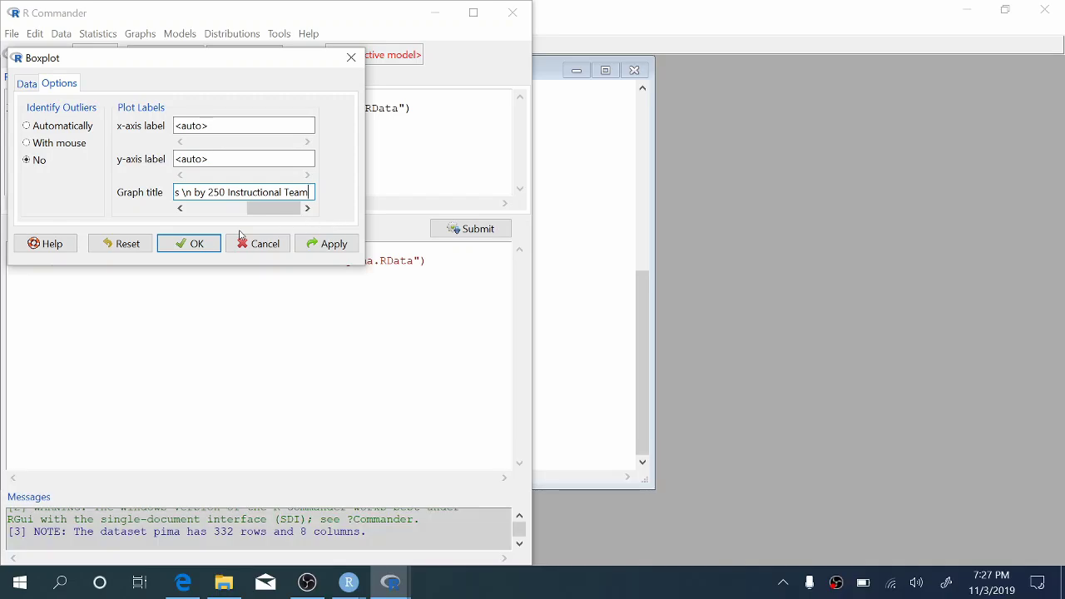
click(212, 239)
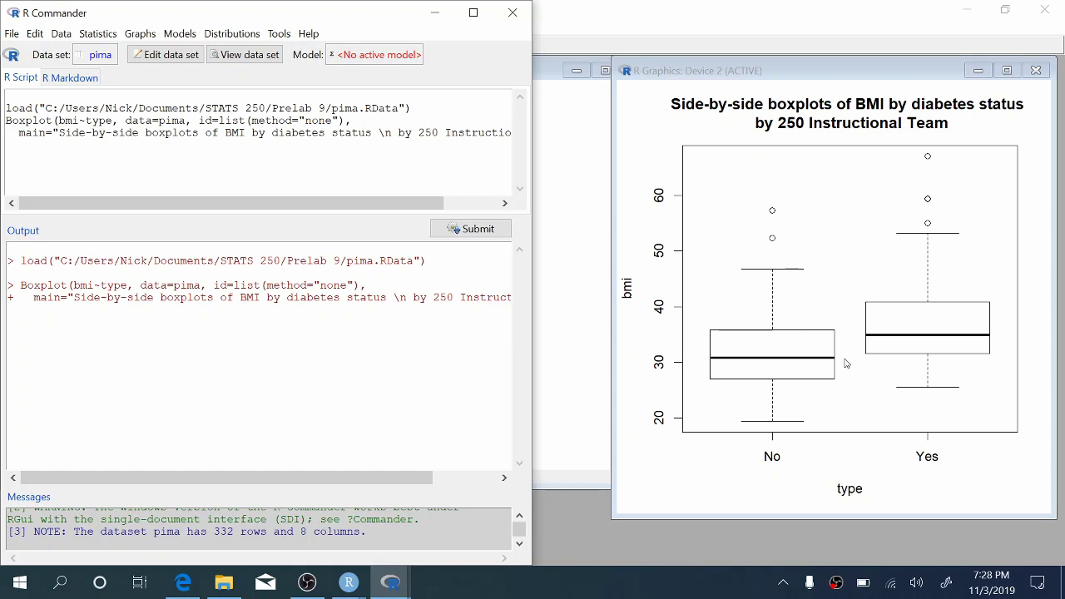
Step: Summarize bmi by type: No mean 31.64 (sd 6.65), Yes mean 36.51 (sd 7.46)
click(113, 36)
mouse_move(117, 53)
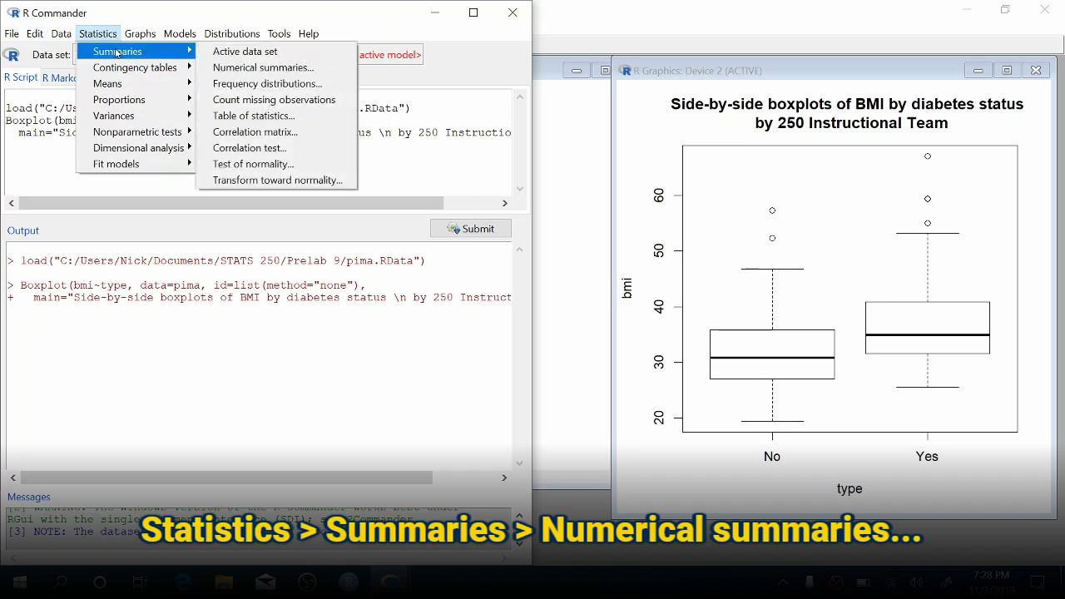
click(237, 77)
click(89, 133)
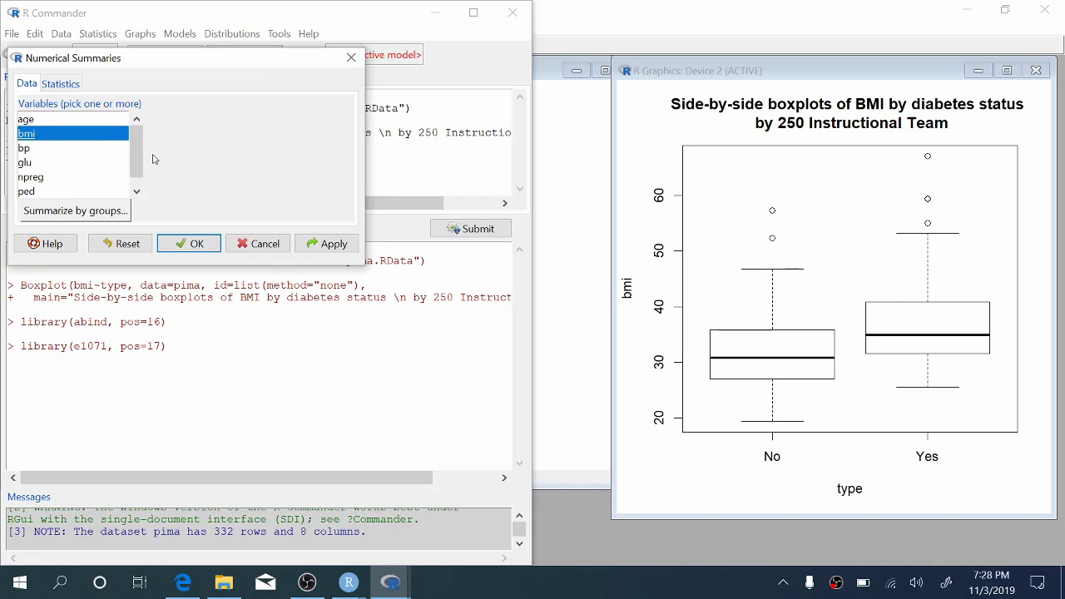
click(125, 211)
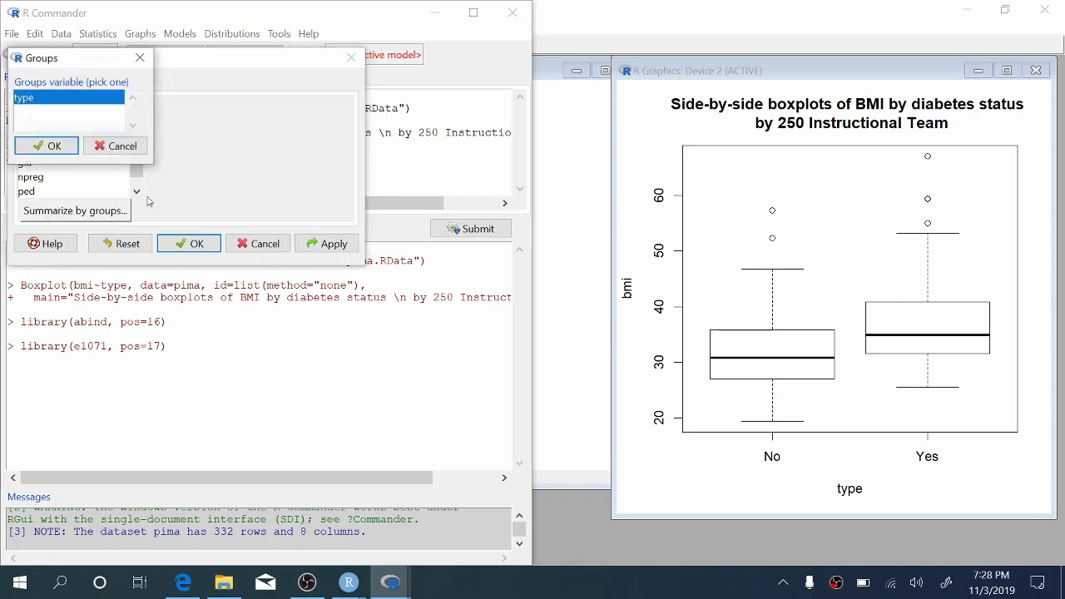
click(52, 147)
click(195, 243)
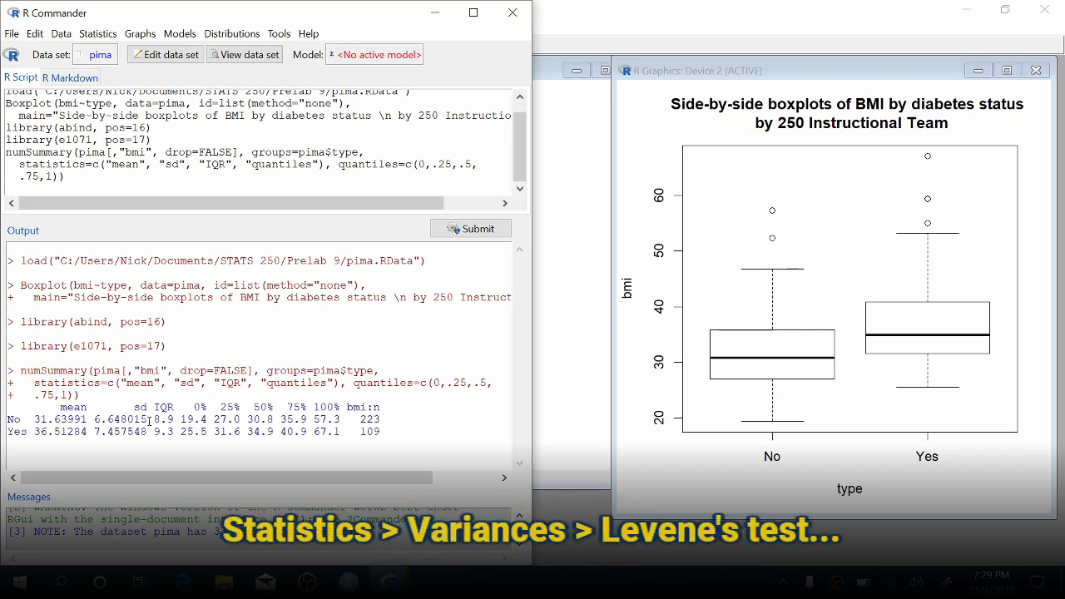
Step: Run Levene's test of bmi across type, giving F 0.0583 and p 0.8093
click(99, 33)
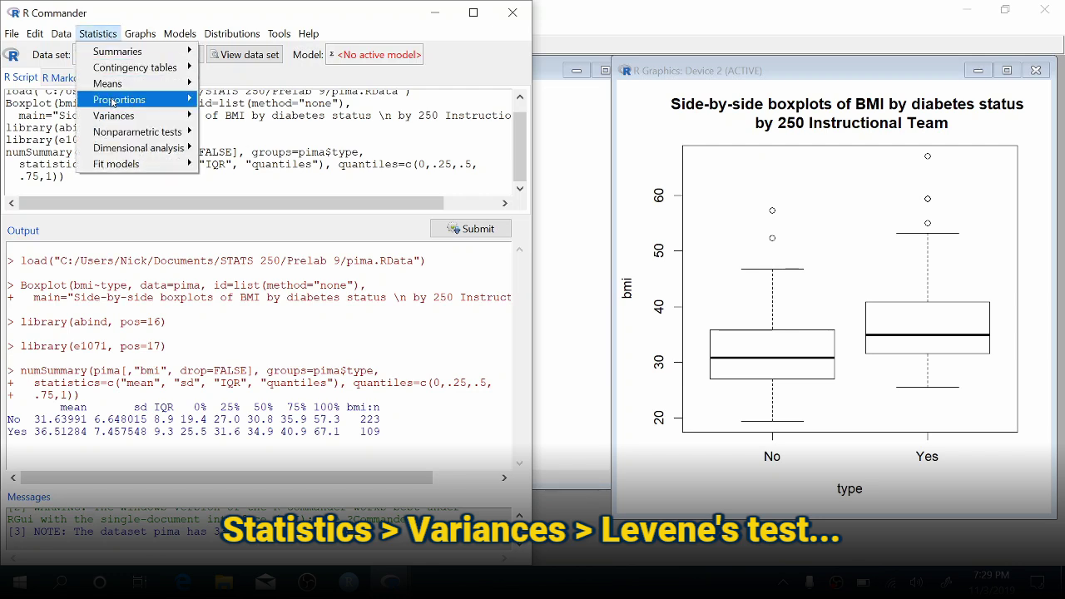
mouse_move(118, 122)
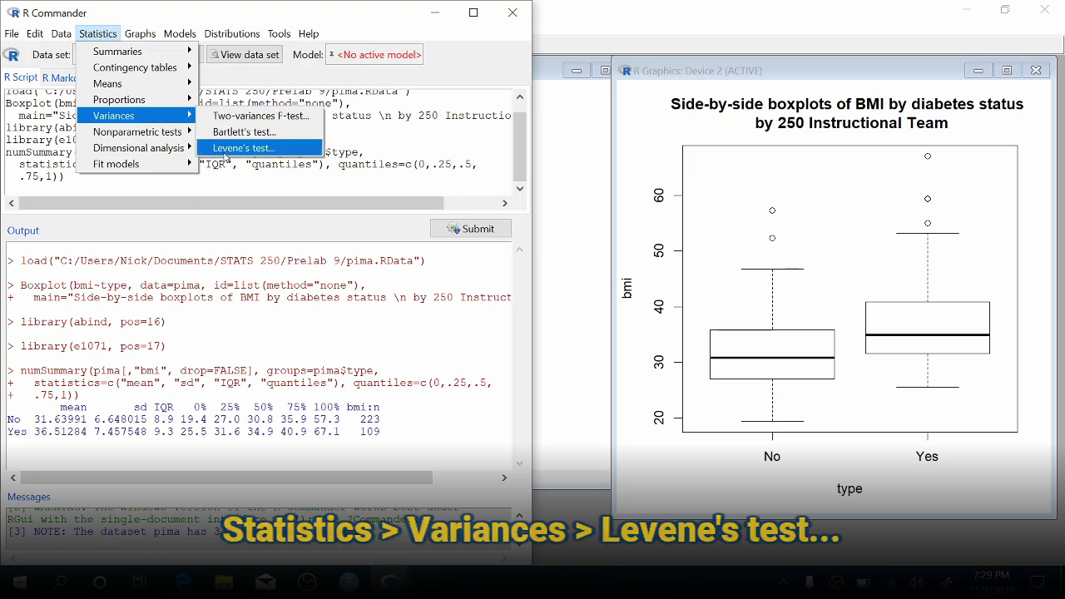
click(223, 153)
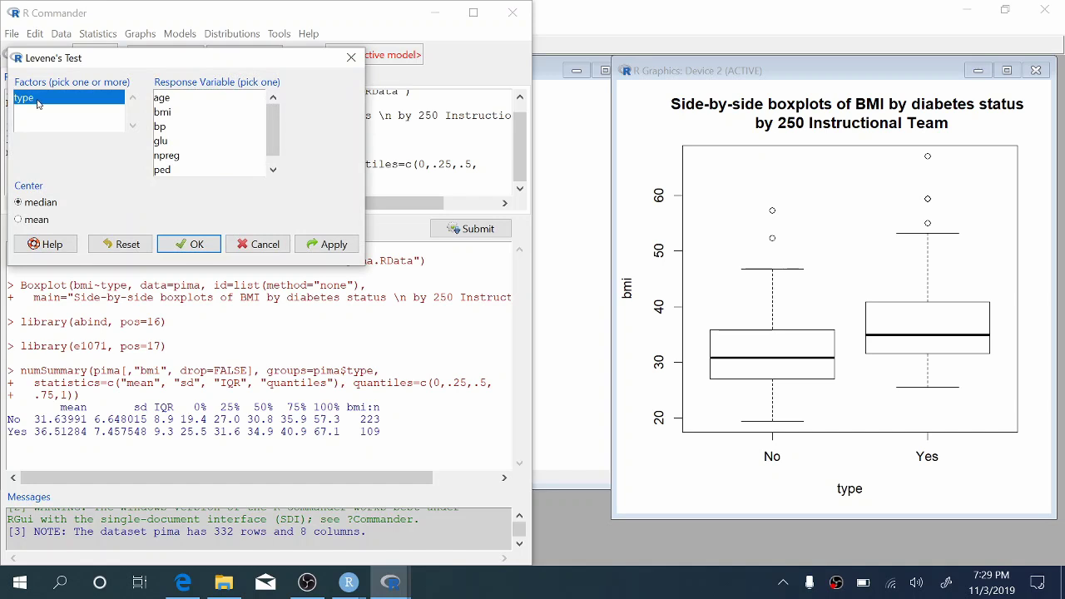
click(172, 111)
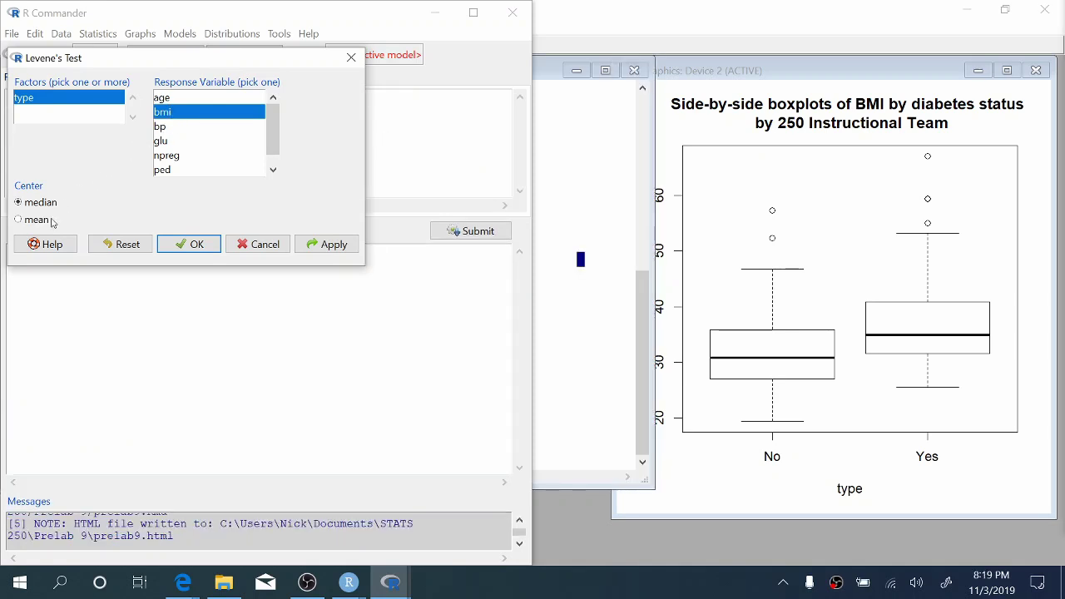
click(50, 221)
click(185, 243)
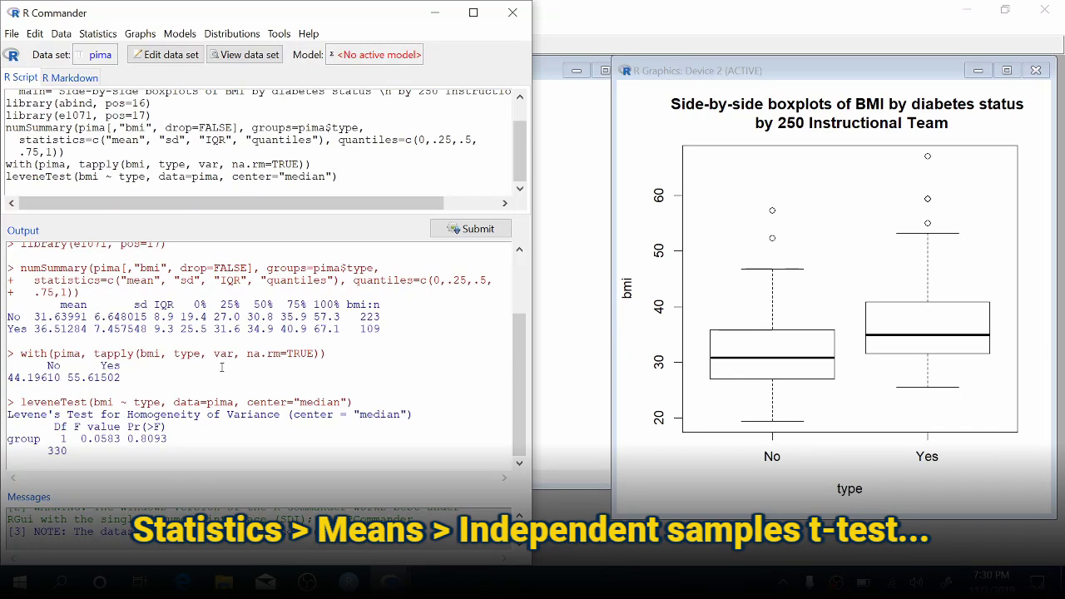
Step: Set up an independent samples t-test of bmi by type with equal variances assumed
click(105, 37)
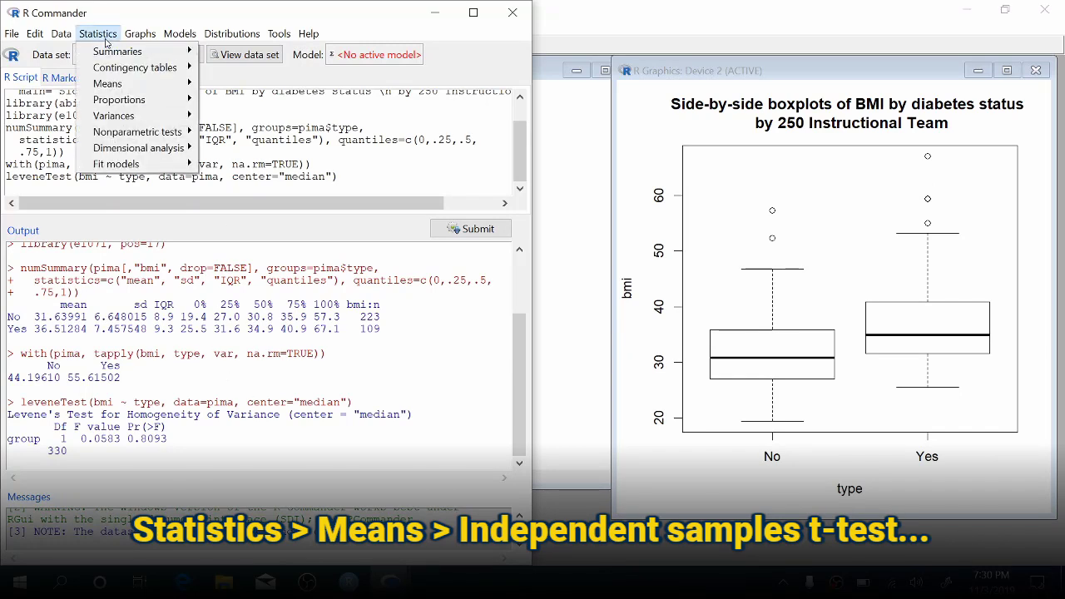
mouse_move(115, 87)
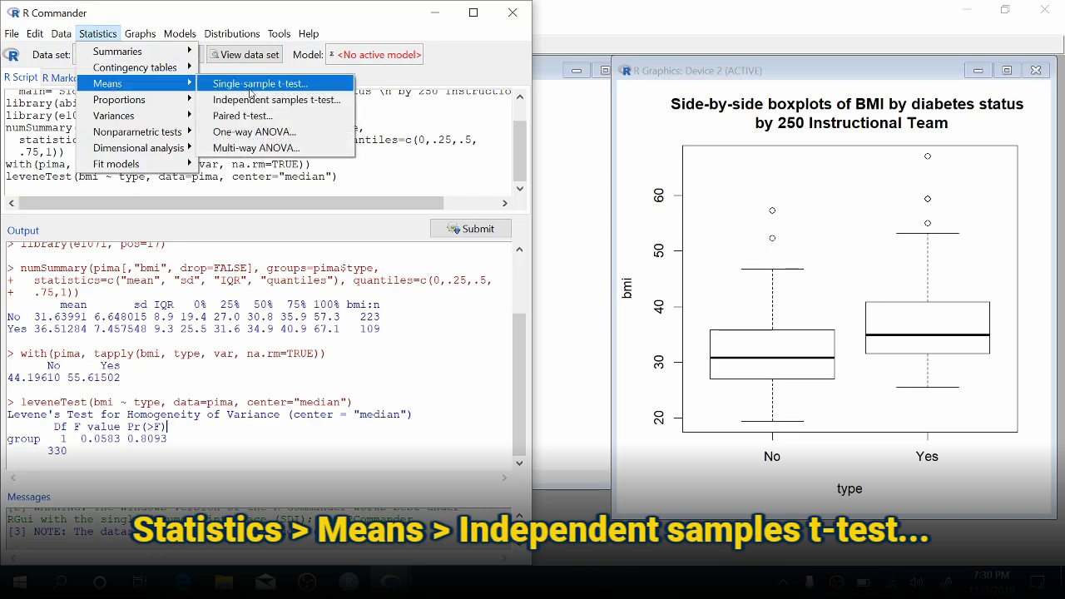
click(252, 100)
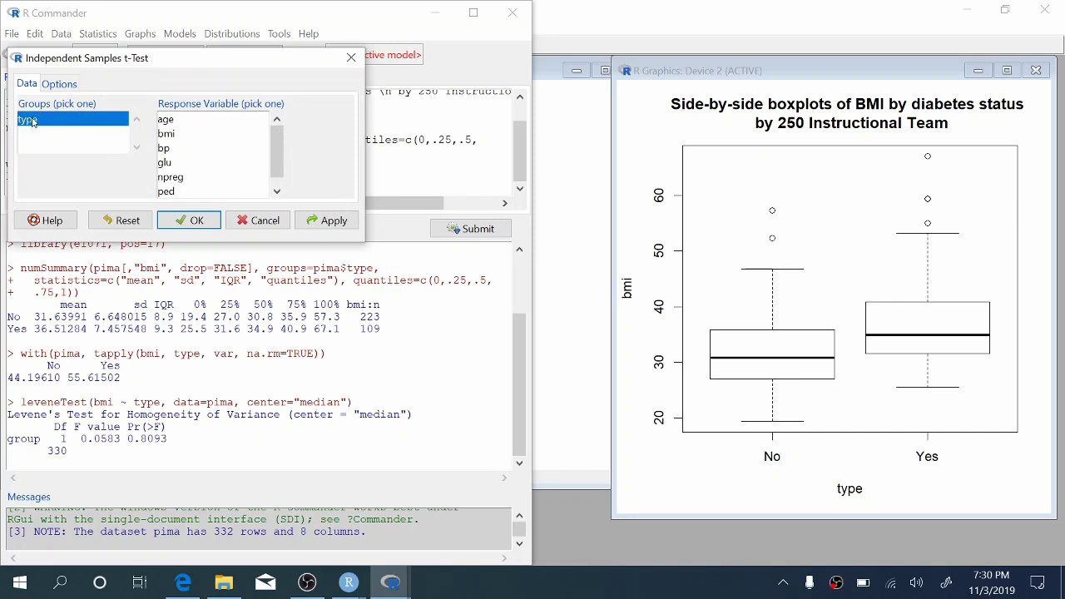
click(191, 135)
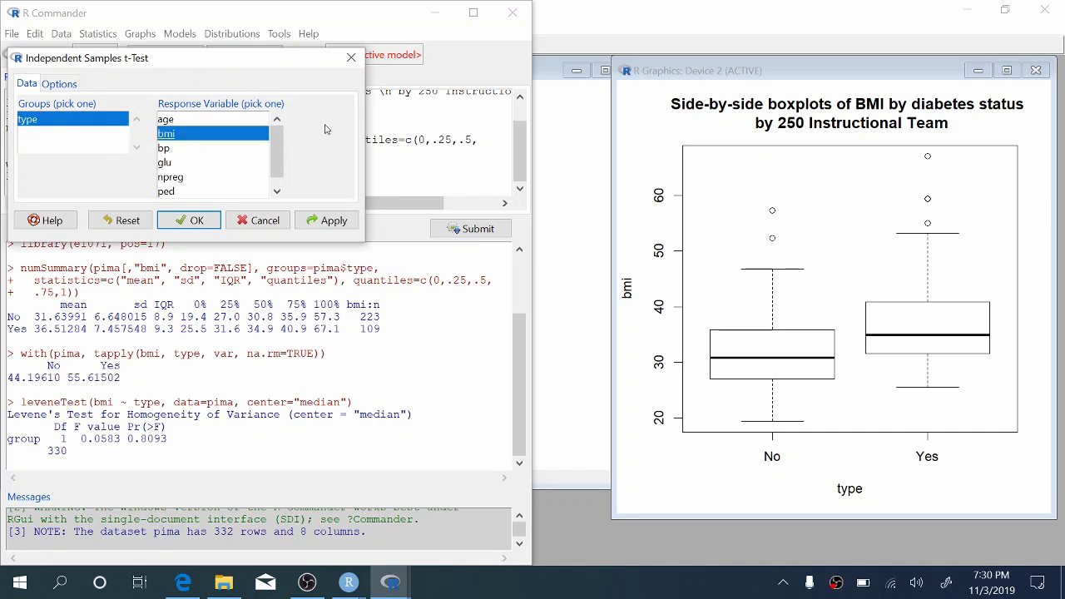
click(67, 86)
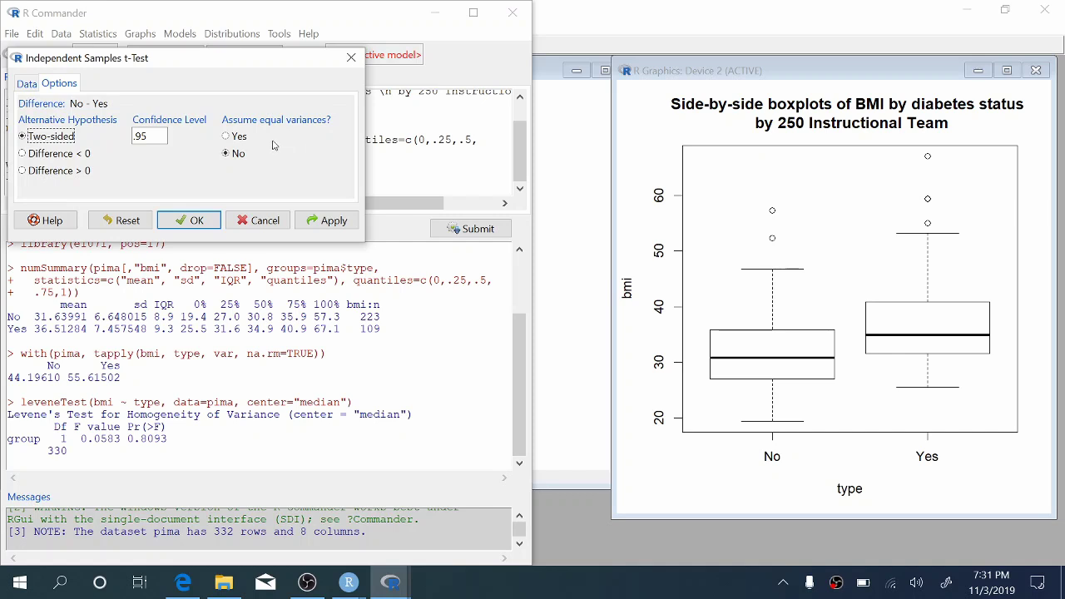
click(238, 138)
Step: Run the pooled t-test and highlight its t statistic of -6.0224 on 330 df
click(193, 221)
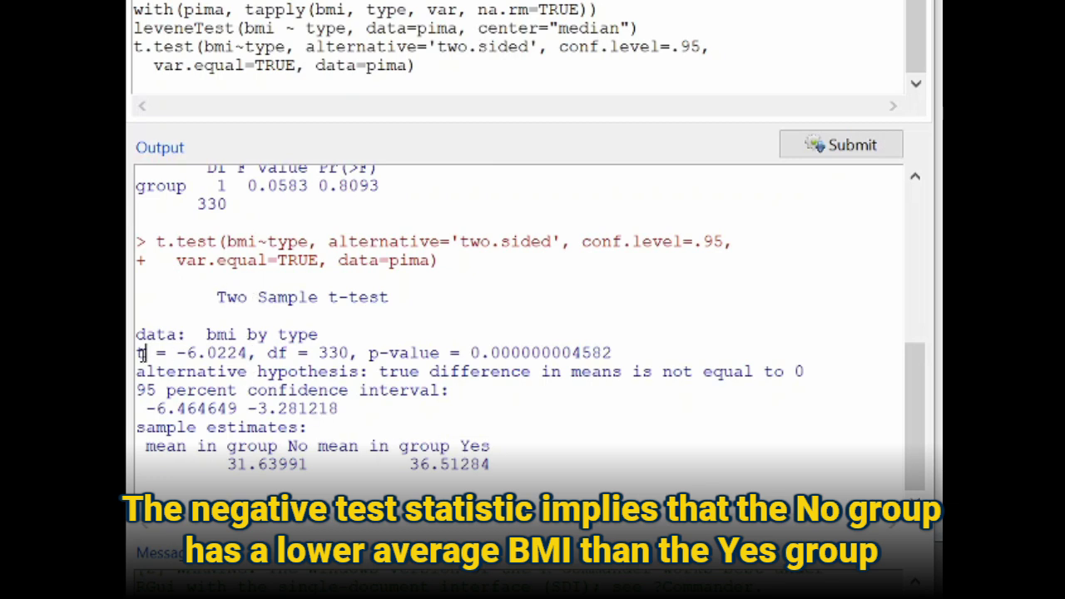
drag(142, 352, 237, 372)
click(250, 354)
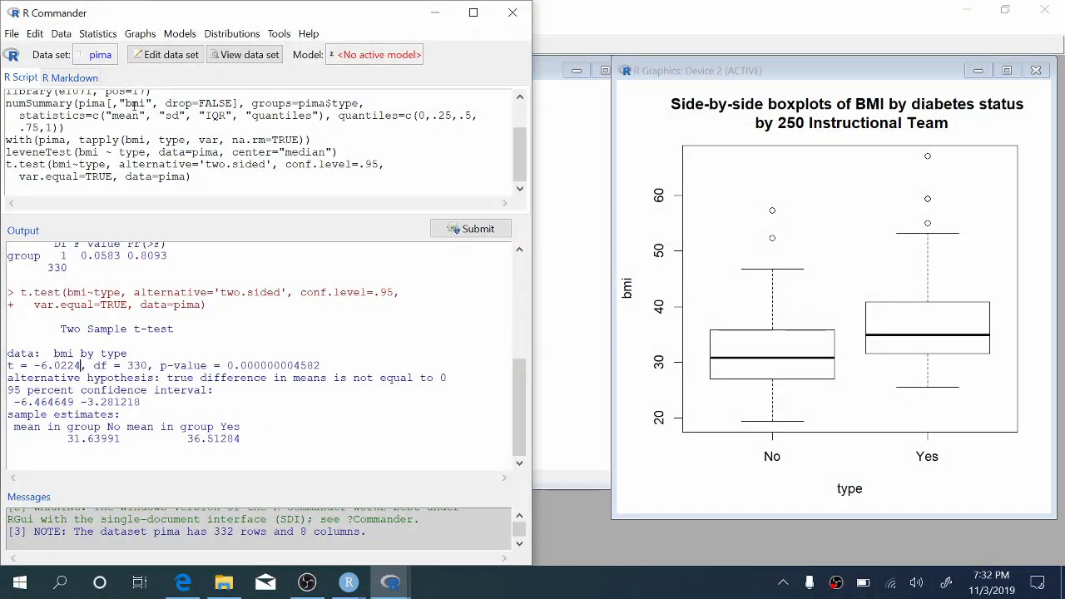
Step: Retitle the R Markdown report 'Prelab 9 Comparing Two Means' with author '250 Instructional'
click(94, 81)
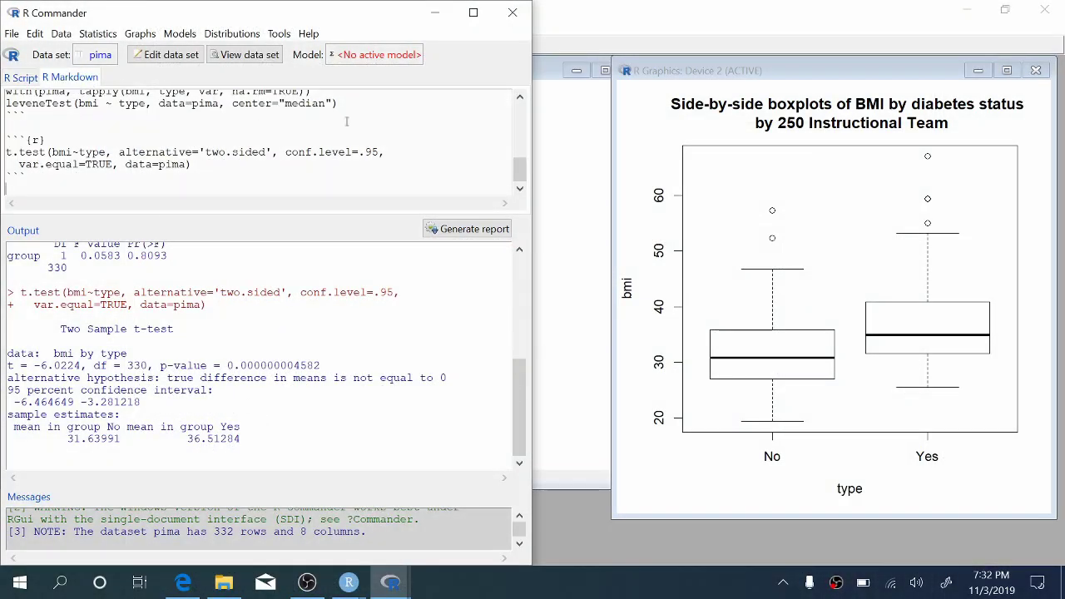
scroll(242, 106, up, 10)
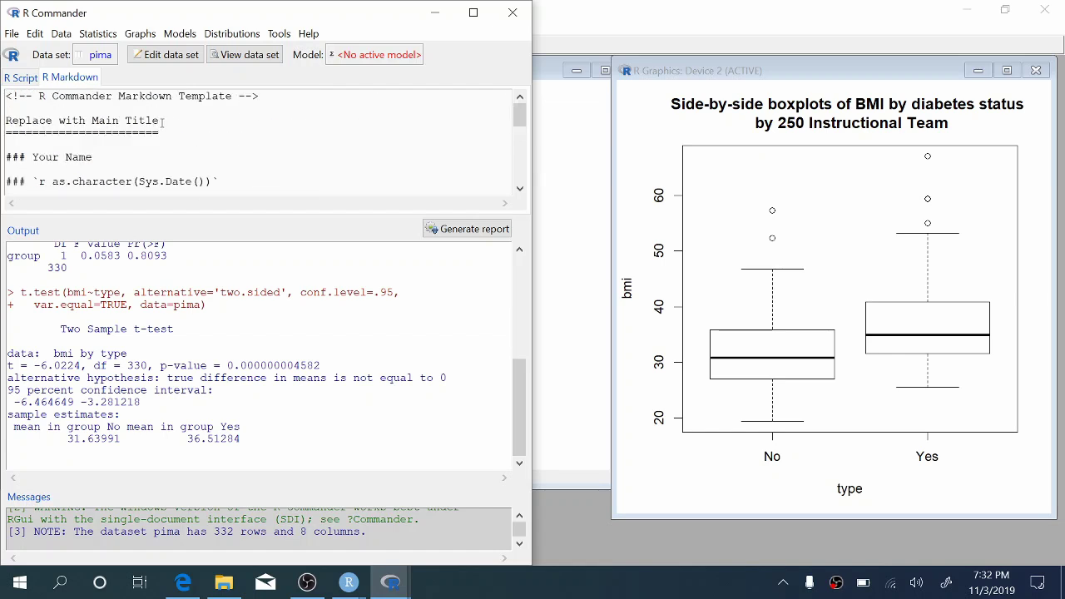
drag(162, 123, 5, 121)
text(Prelab 9 Comparing )
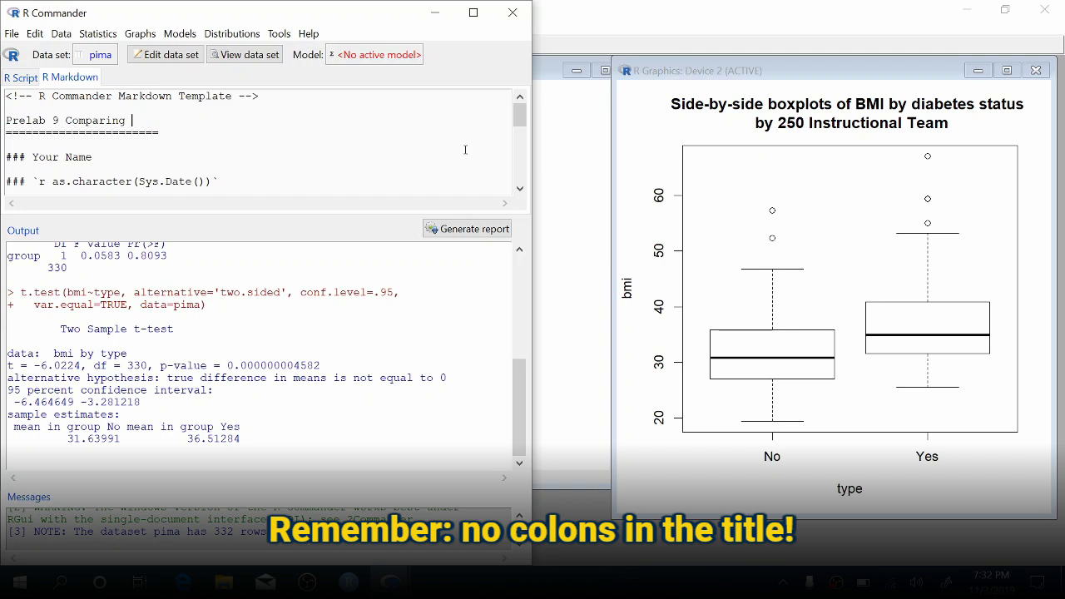
text(Two Means)
drag(93, 157, 32, 157)
text(250 Instructional)
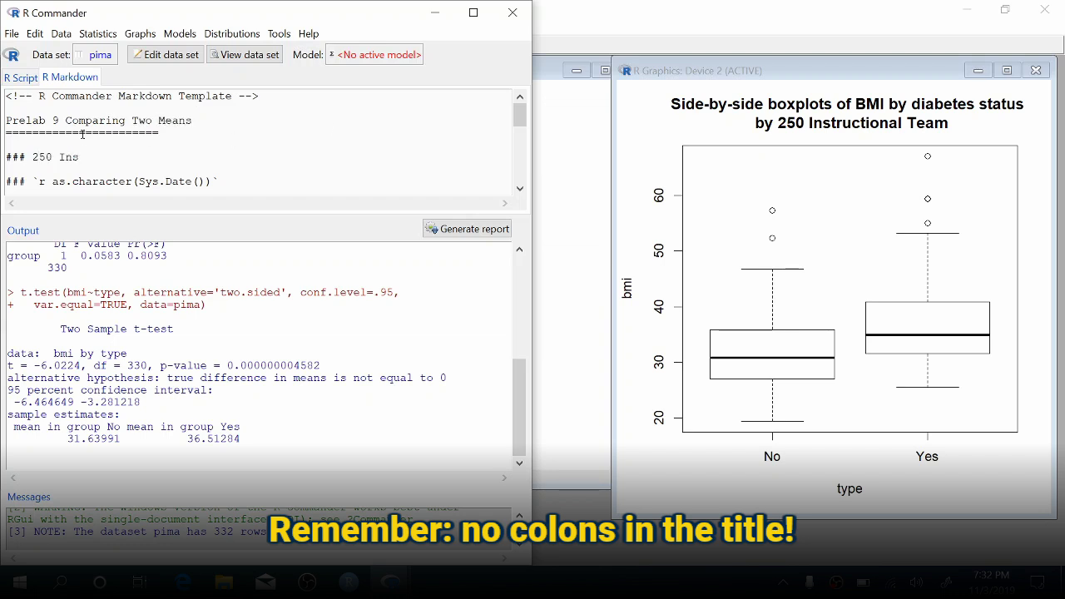
scroll(108, 154, down, 10)
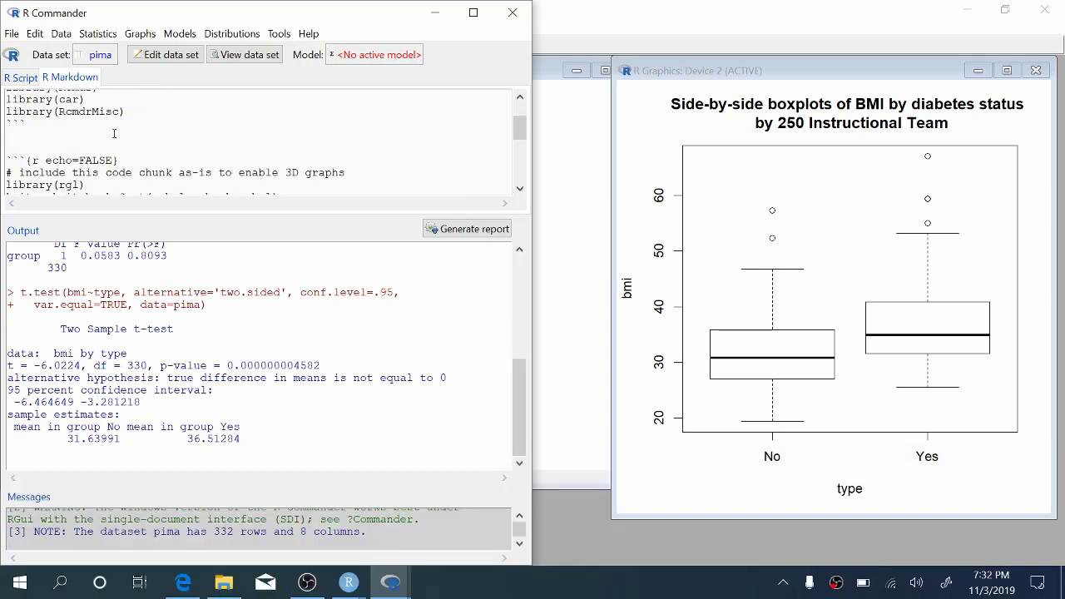
scroll(128, 166, down, 3)
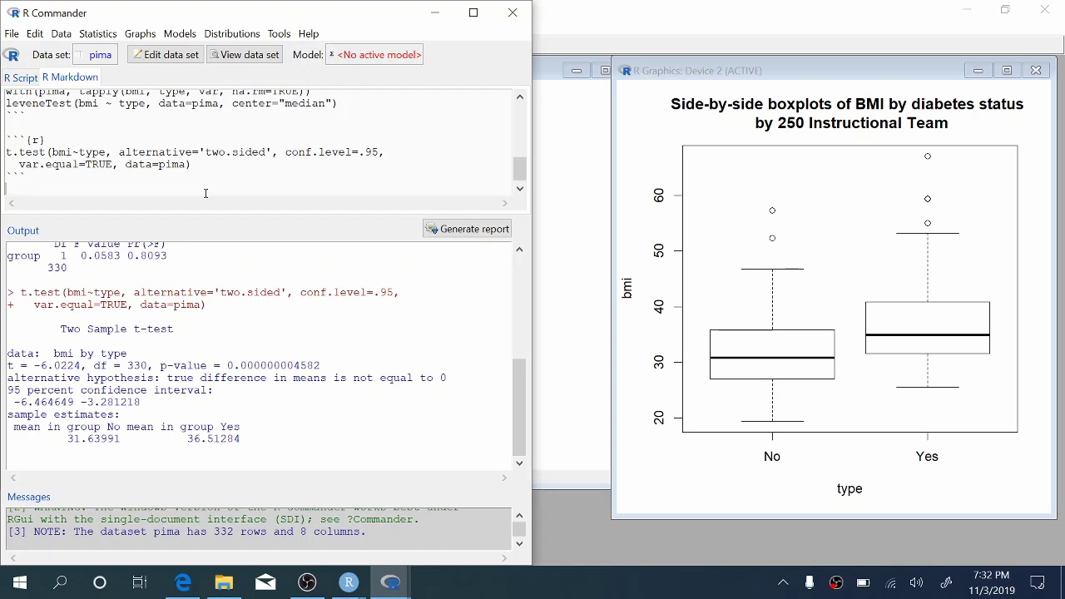
scroll(206, 193, down, 1)
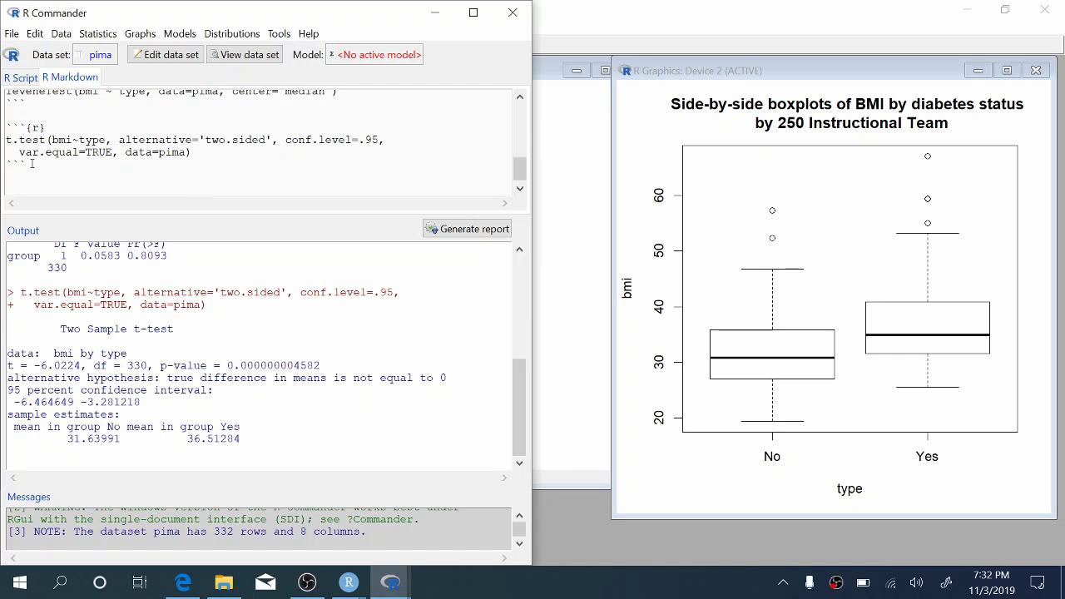
Step: Write the conclusion: p below 0.05, reject the null; mean BMI differs for Pima women by diabetes status
click(27, 190)
text(Because the p-value is less than the sigi)
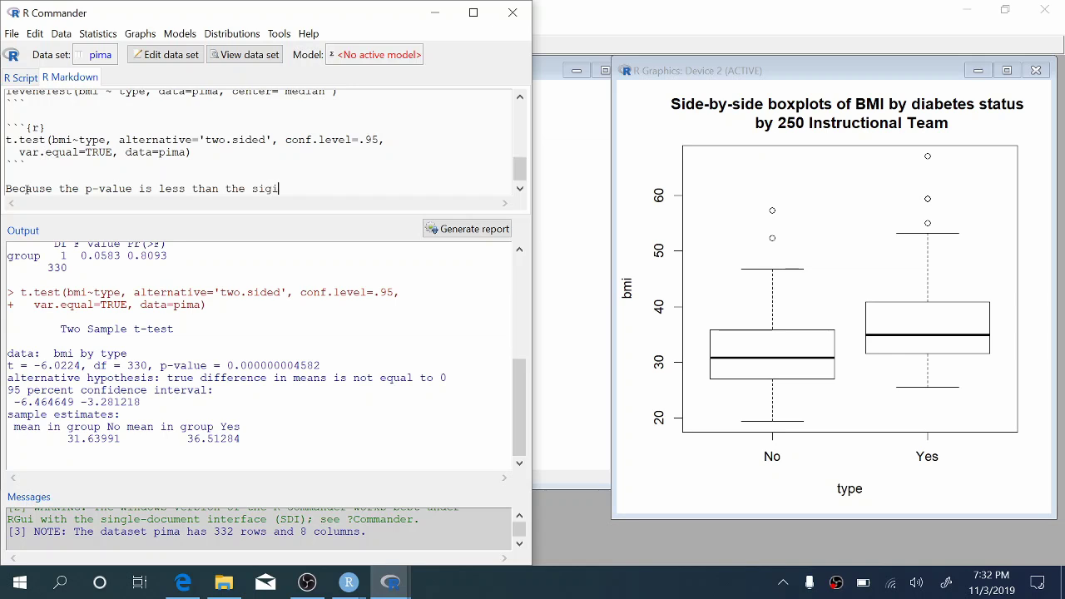
key(BackSpace)
text(nificance level of 0.05, we reject)
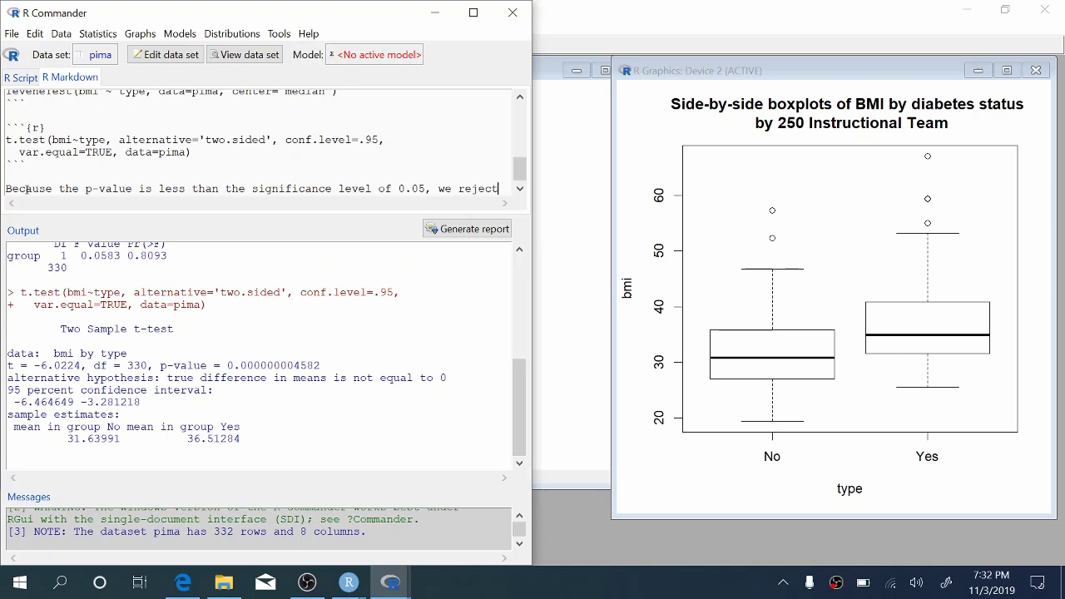
text( the null)
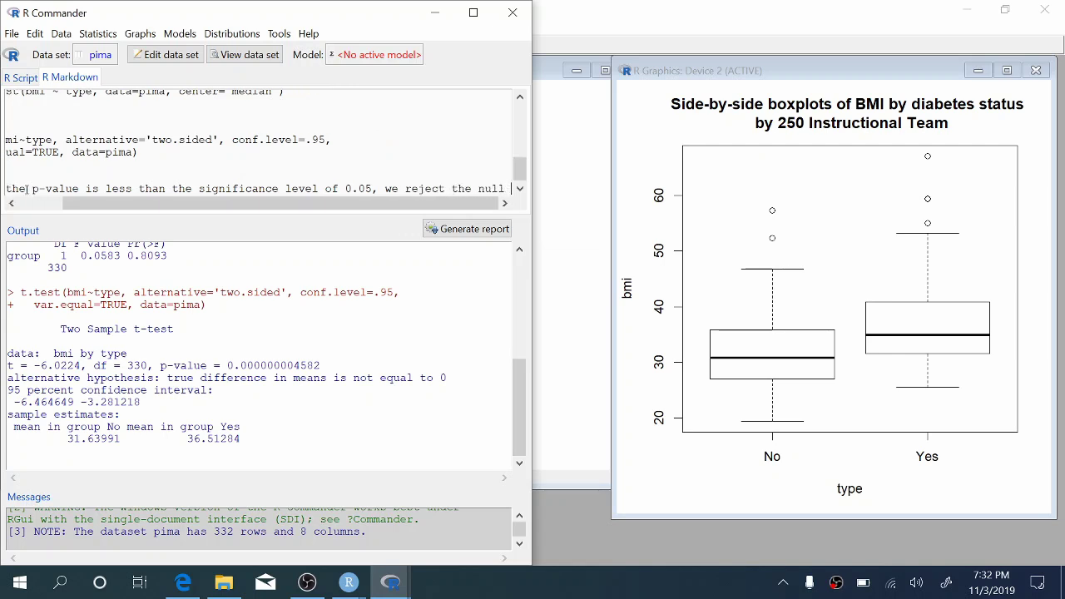
key(Return)
text(and conclude that the )
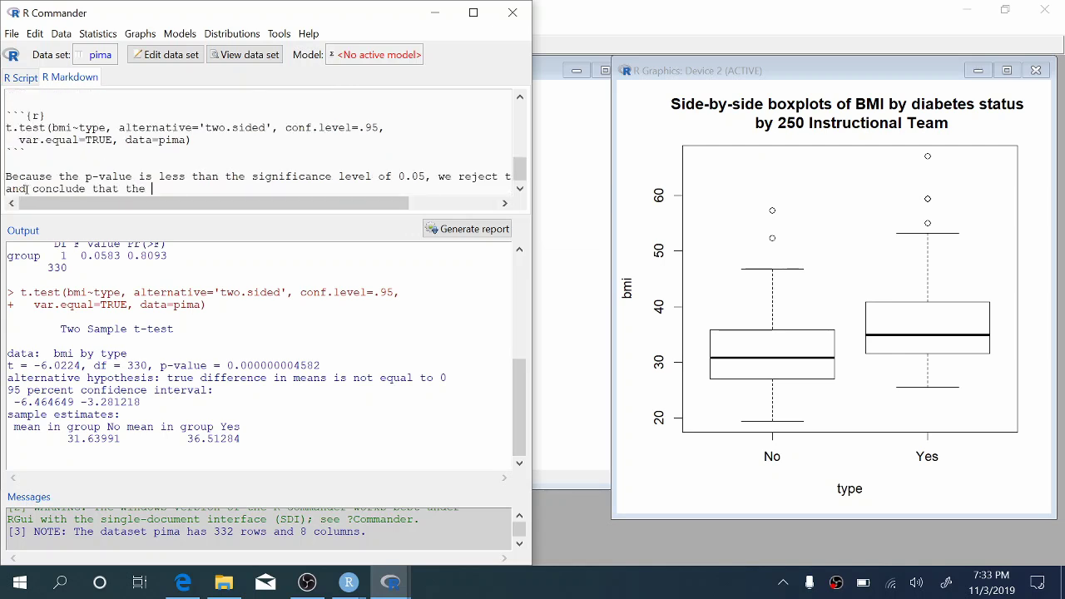
text(mean BMI is different between)
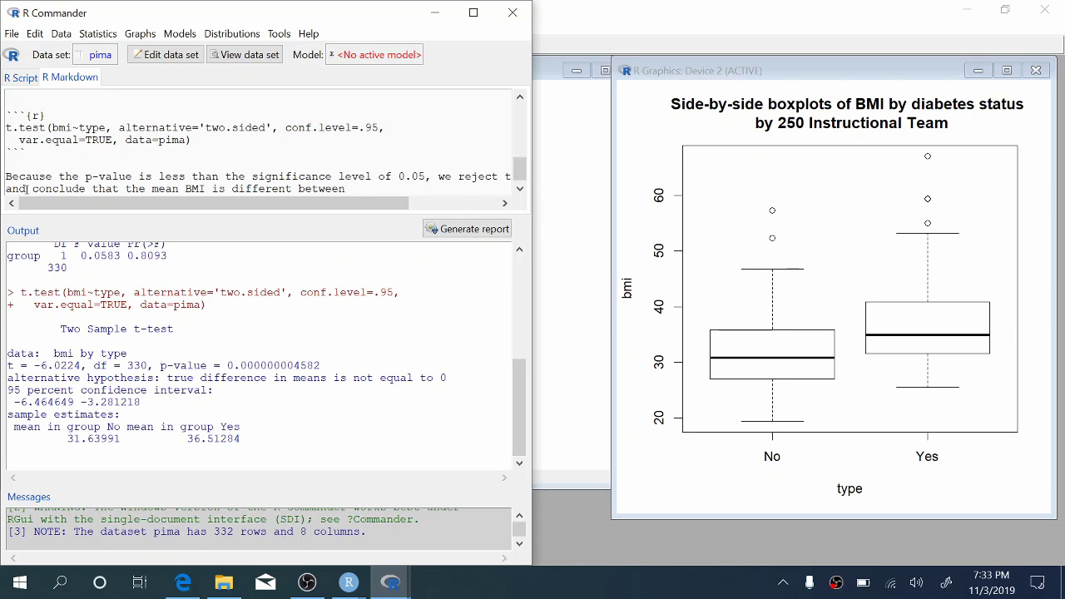
text( women with)
key(BackSpace)
key(BackSpace)
key(BackSpace)
key(BackSpace)
key(BackSpace)
key(BackSpace)
key(BackSpace)
key(BackSpace)
key(BackSpace)
key(BackSpace)
text(Pima women with diabetes and without )
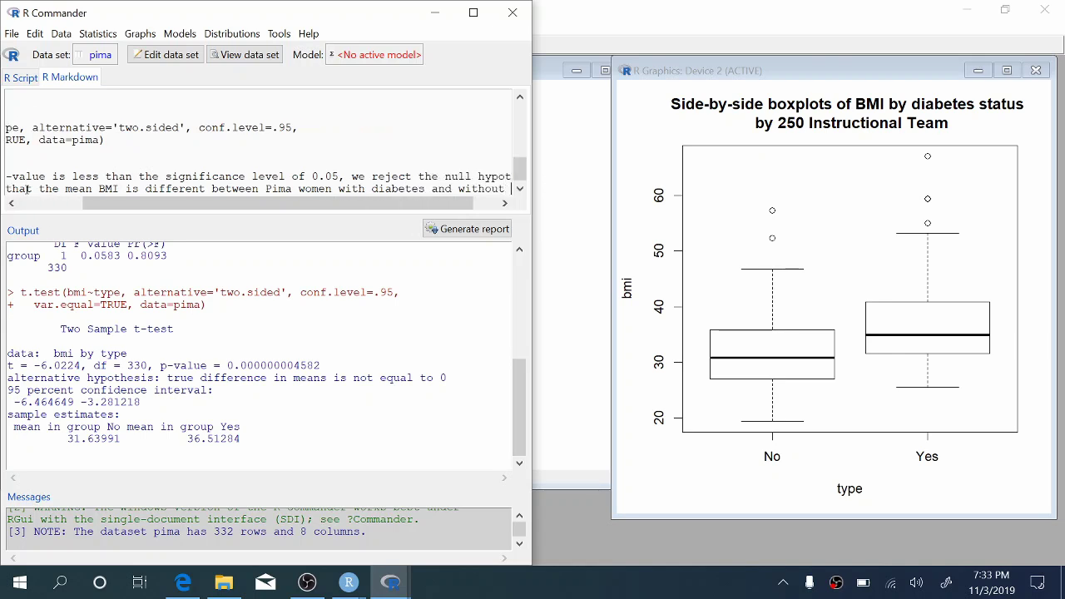
text(diabetes.)
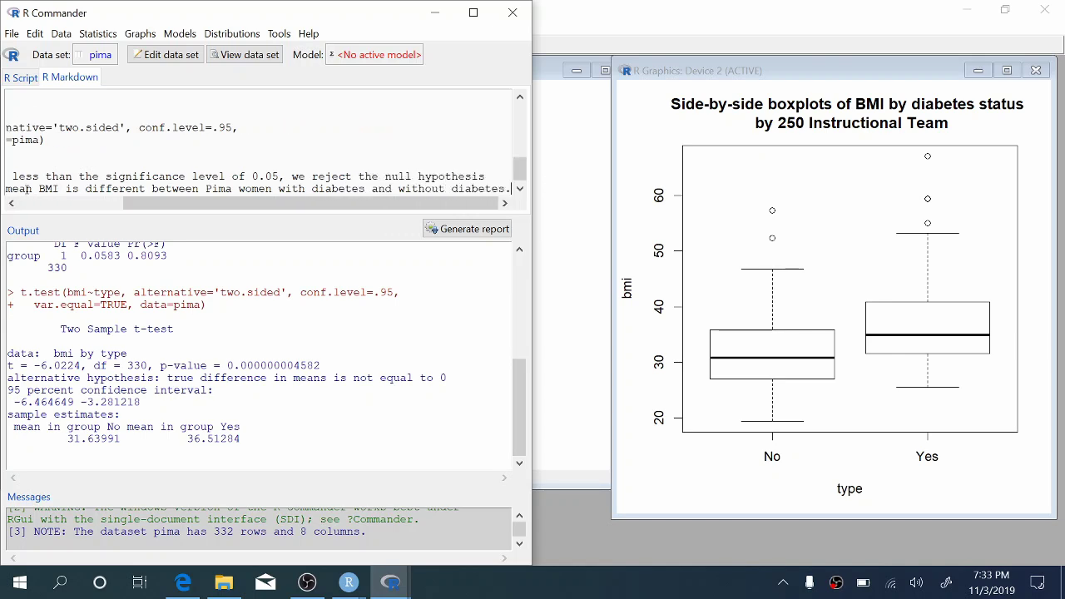
Step: Save the R Markdown as prelab9.Rmd and generate the HTML report
click(10, 36)
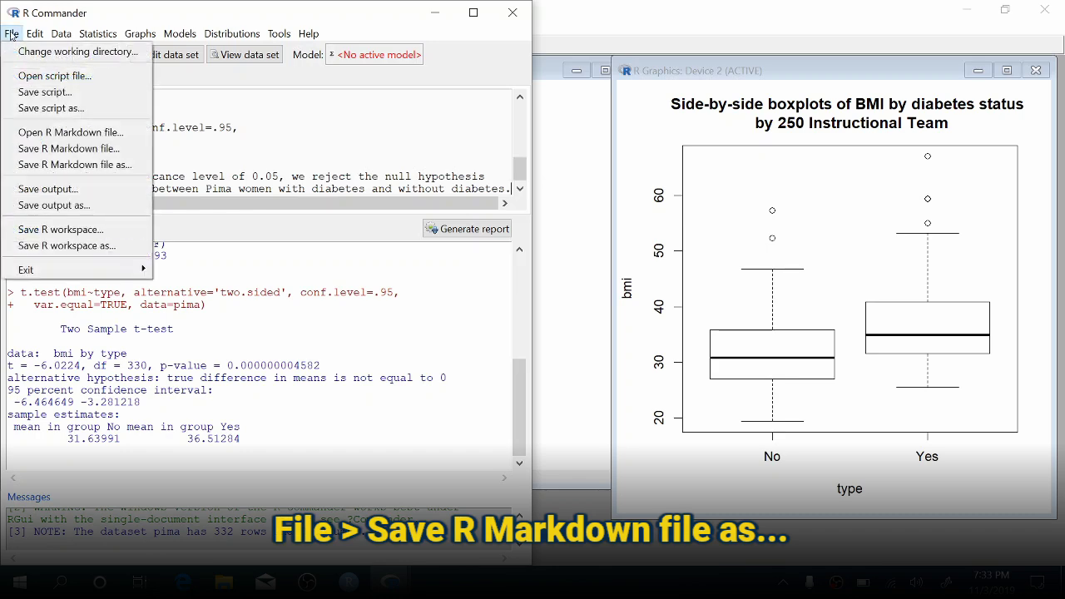
click(80, 166)
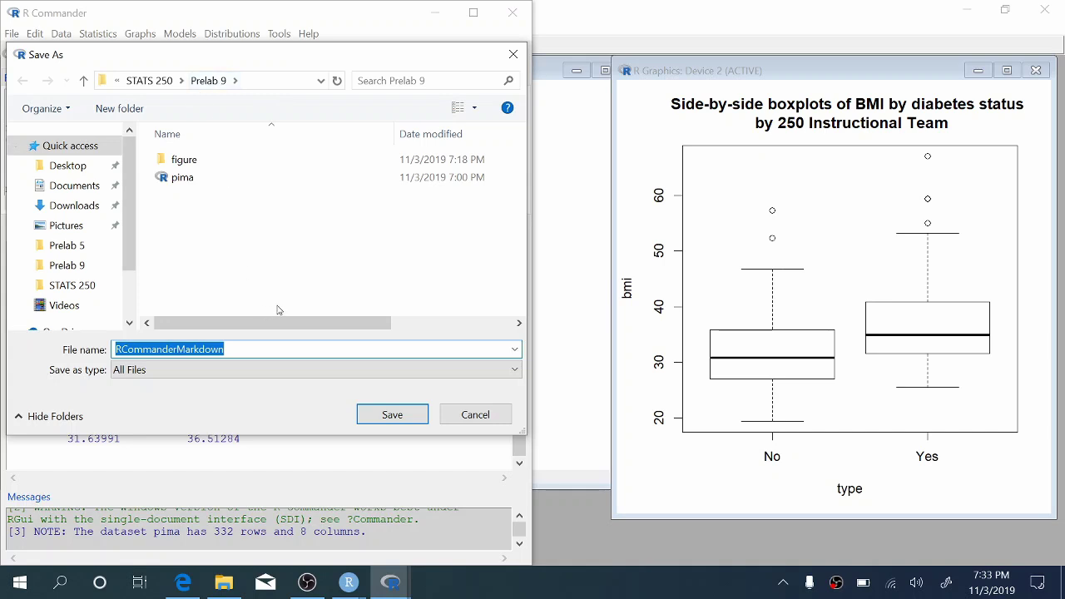
text(prelab9)
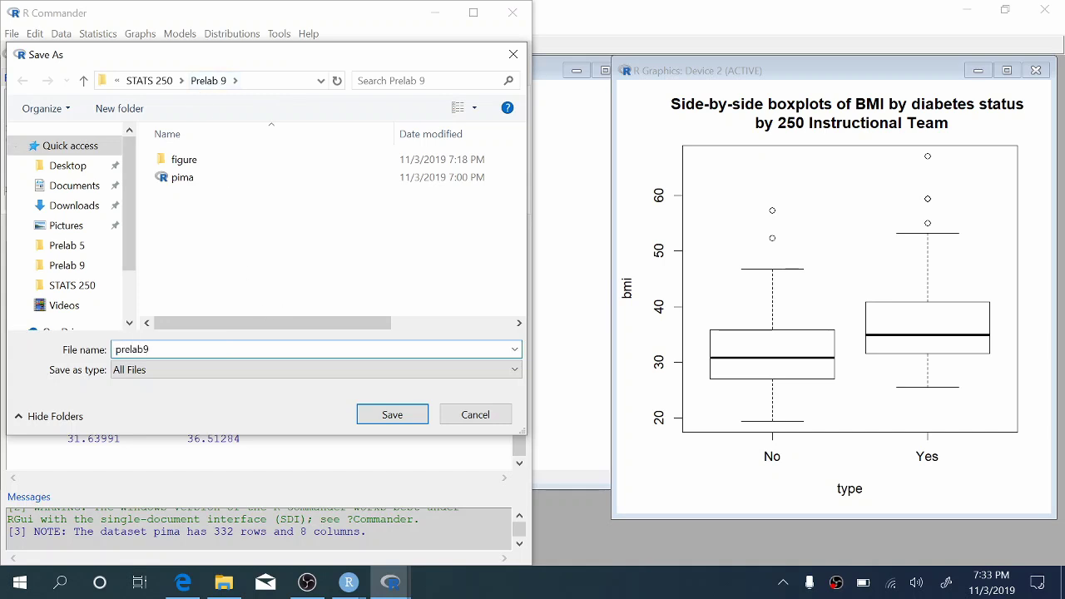
text(.Rmd)
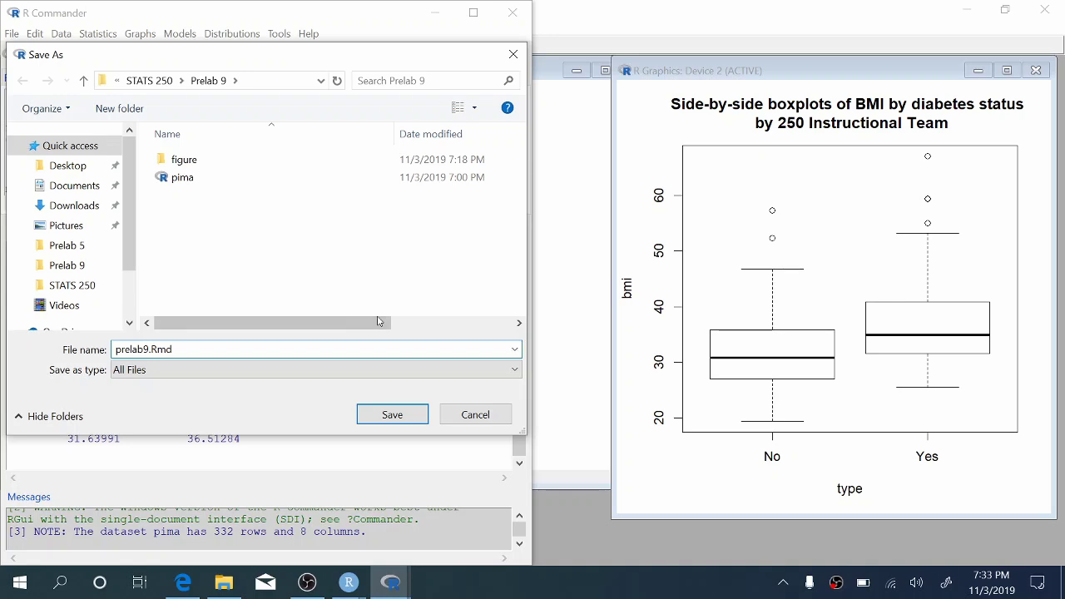
click(376, 409)
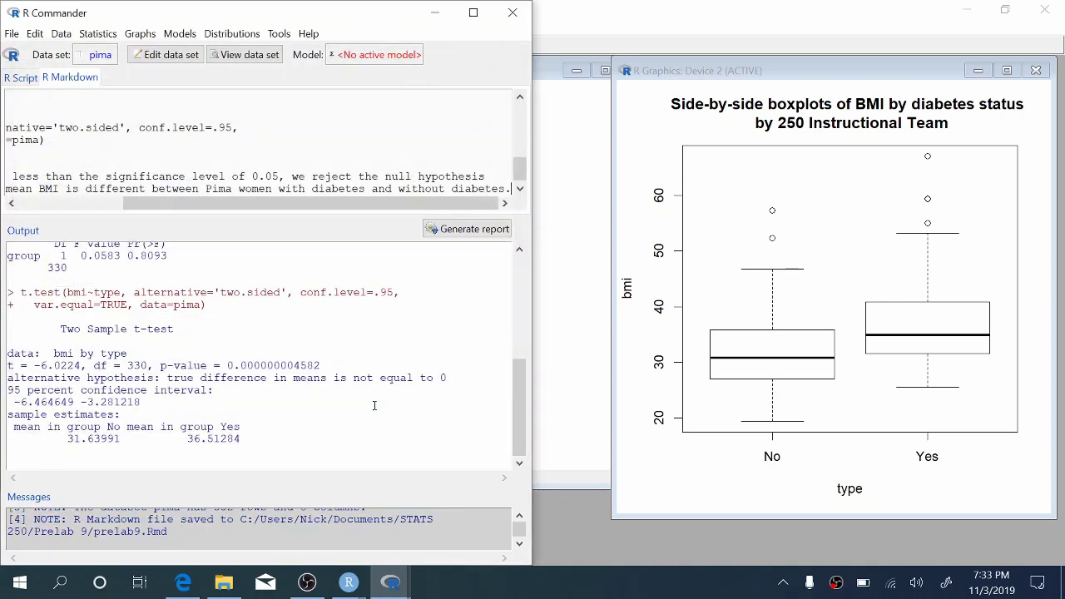
click(440, 232)
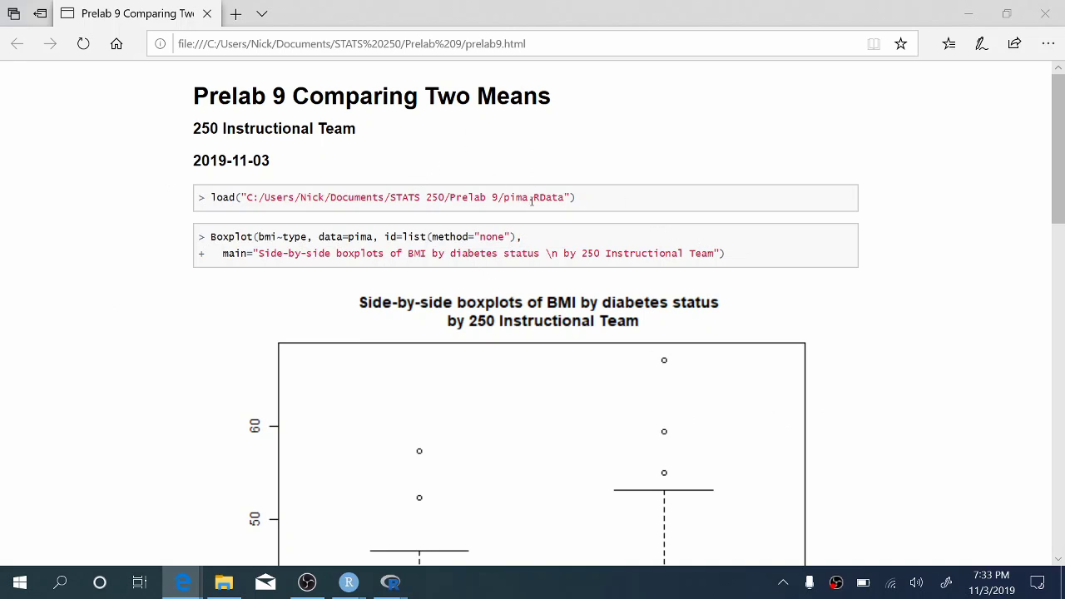
Step: Scroll through prelab9.html to the t-test output and conclusion, then return to the top
scroll(737, 307, down, 6)
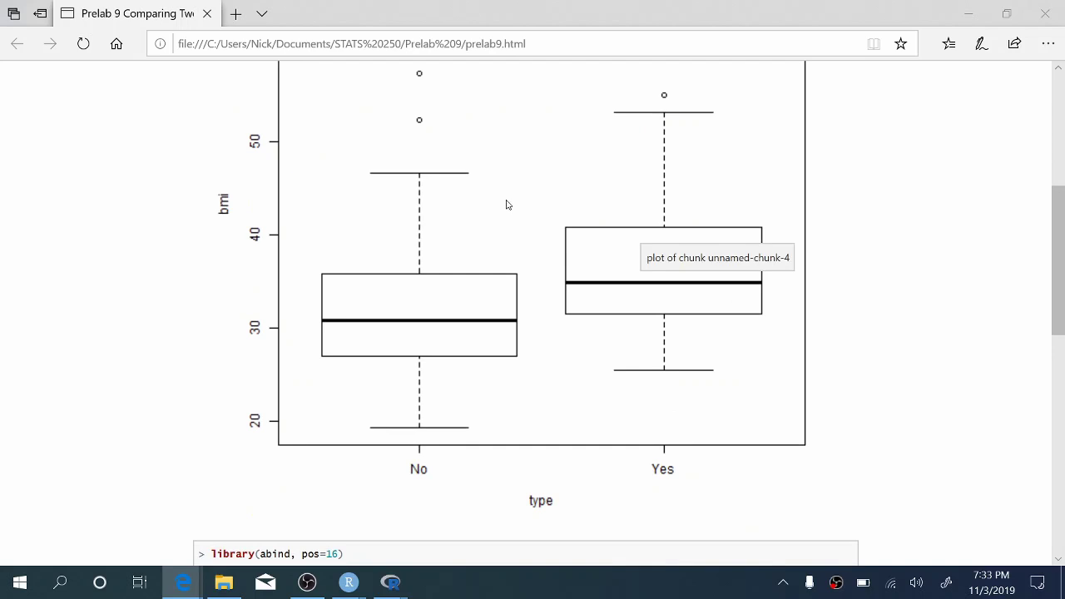
scroll(678, 273, down, 5)
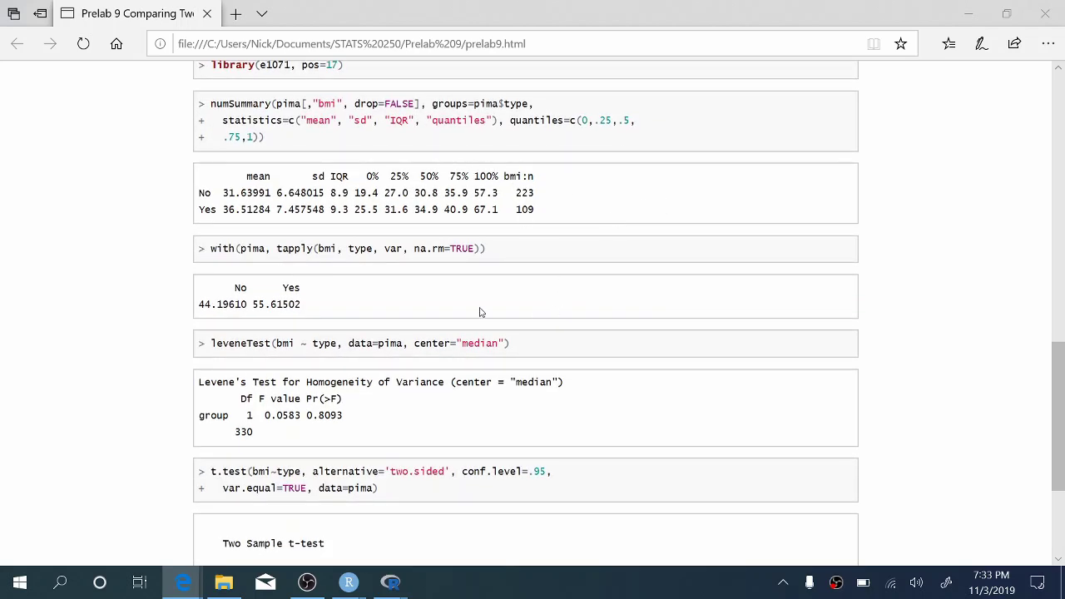
scroll(481, 308, down, 1)
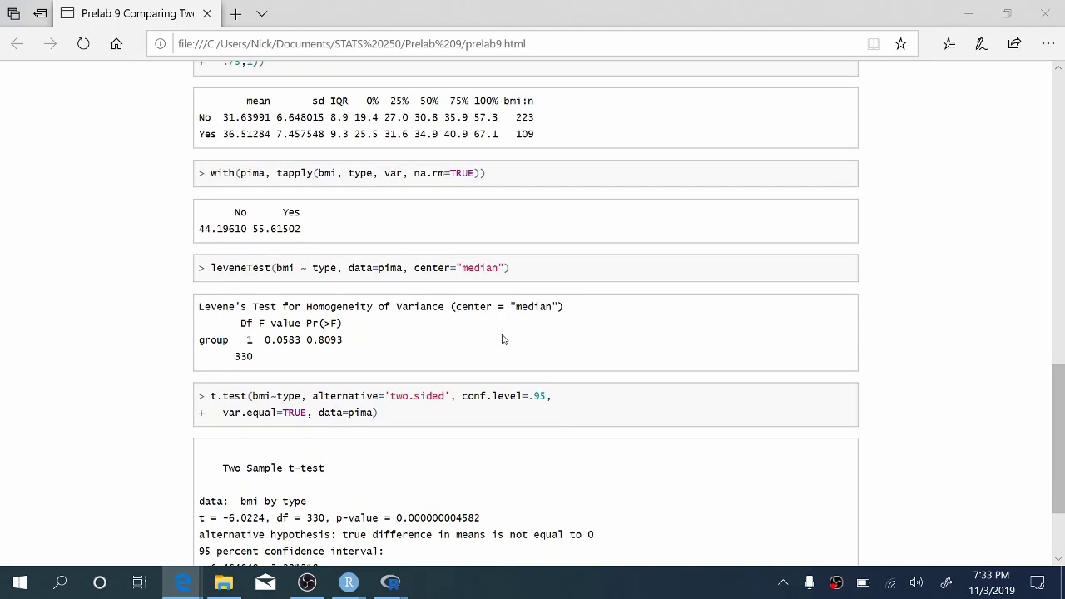
scroll(505, 339, down, 2)
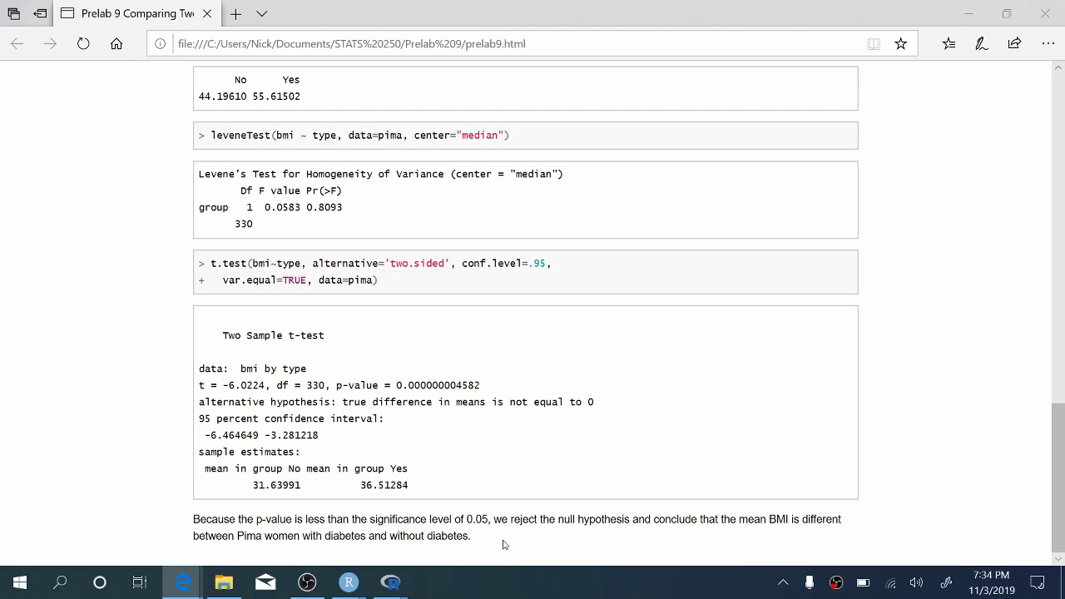
key(Home)
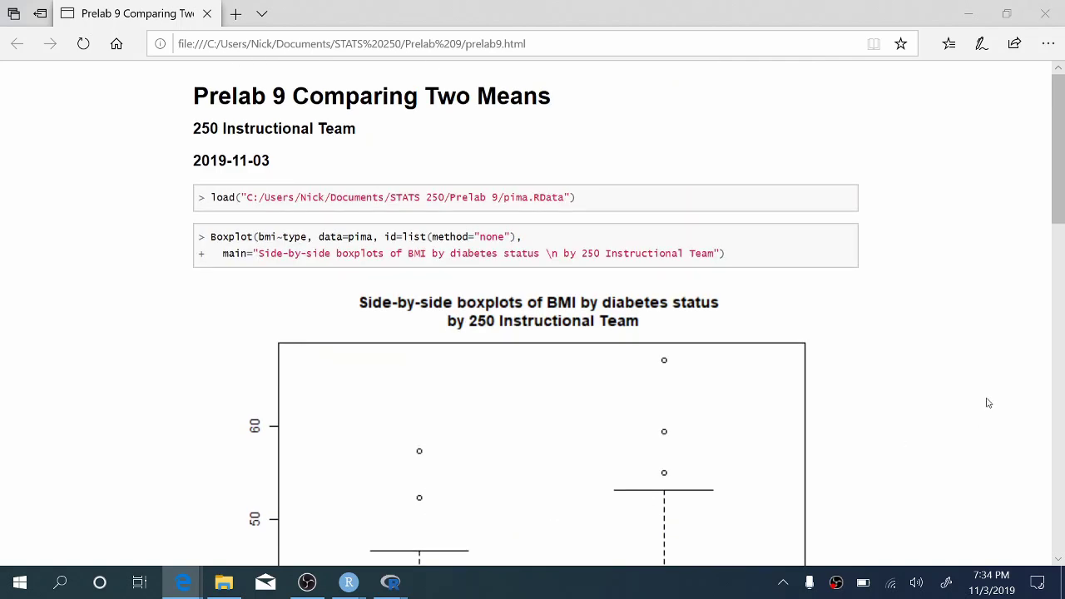
Step: Switch to the Prelab 9 folder window and select the prelab9 HTML file to view its size
key(alt+Tab)
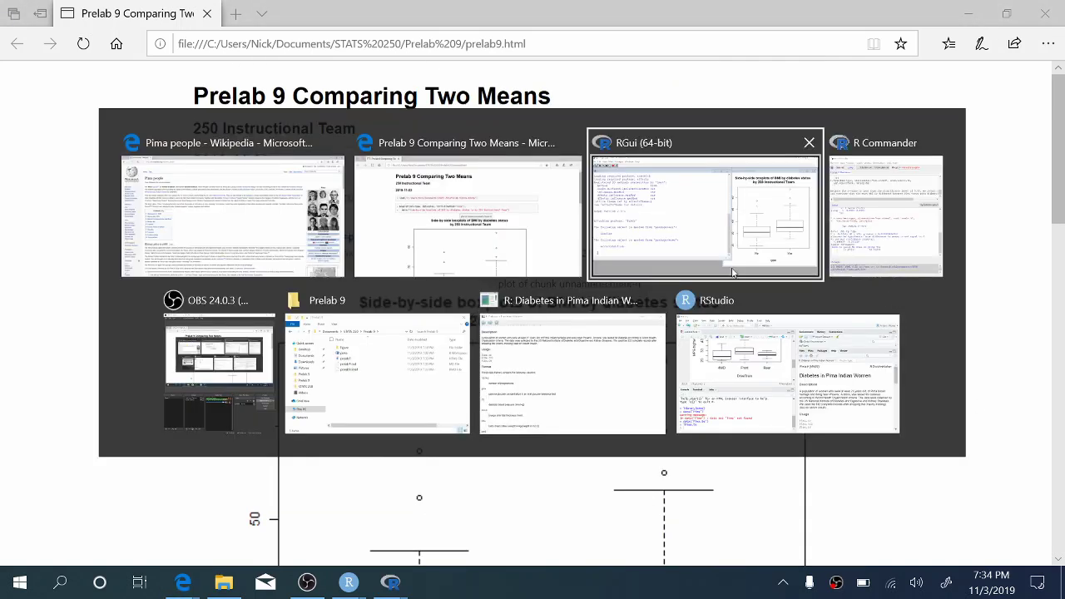
click(402, 361)
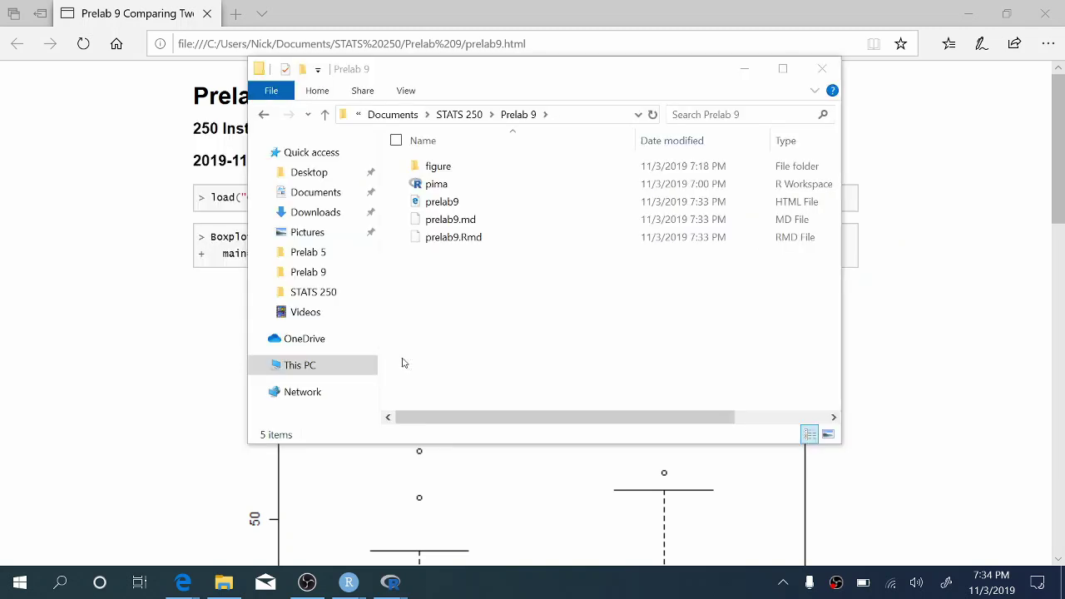
click(506, 203)
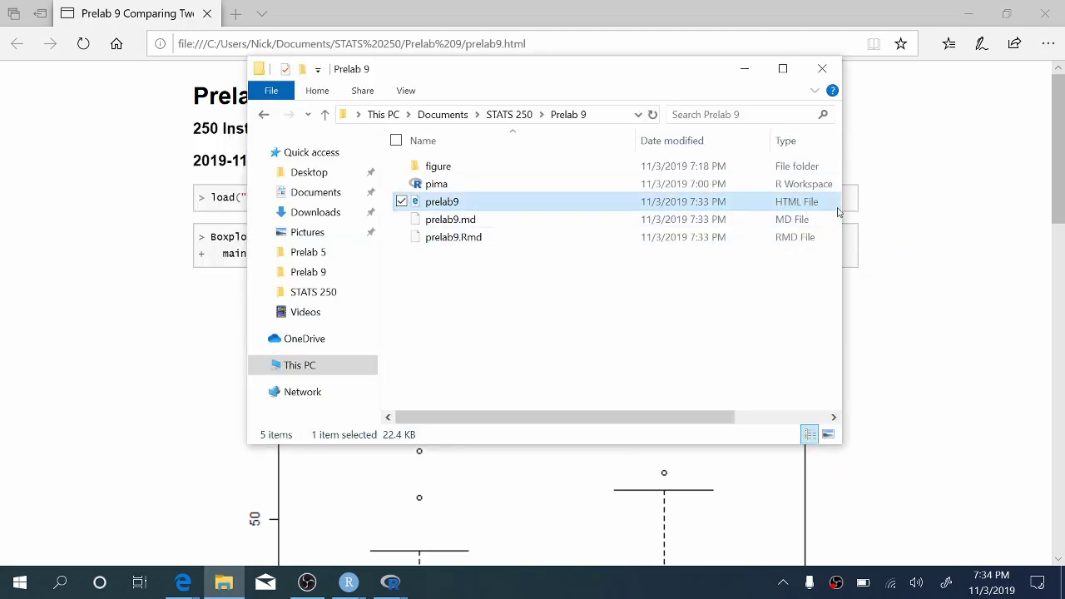